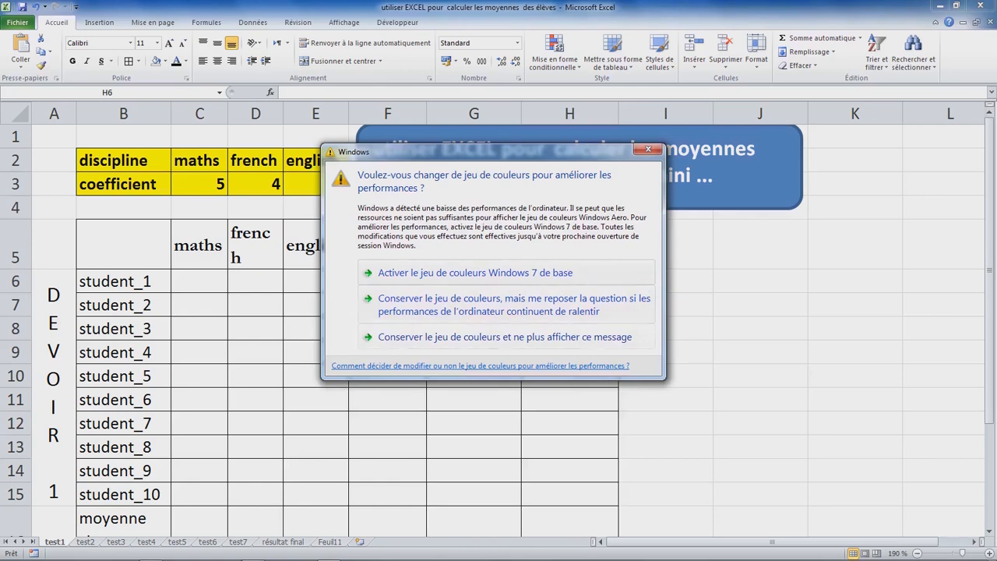
Step: Look through the sheets from test1 to résultat final, examining the layout of the student grade tables, and return to test7
left_click(199, 282)
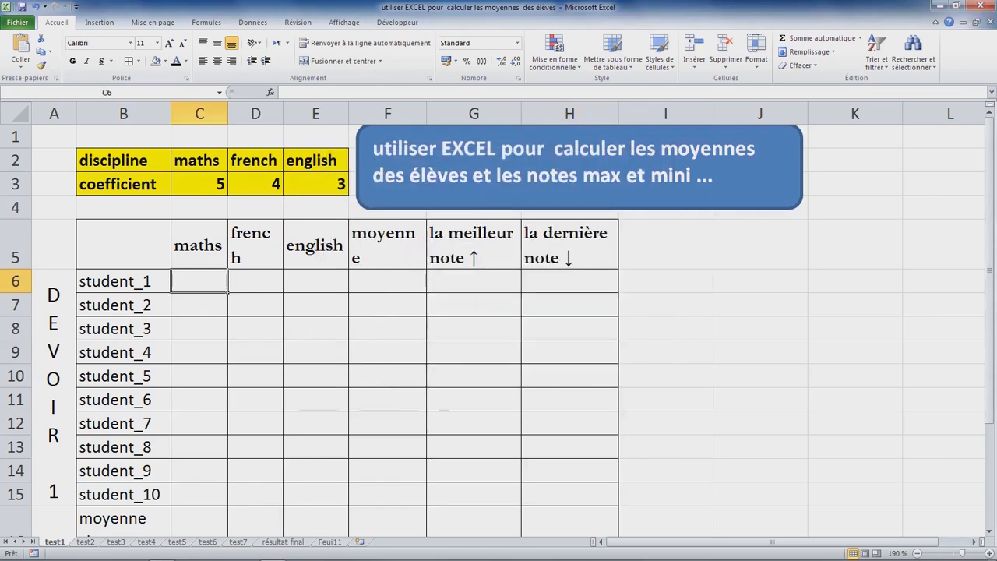
key("ctrl+Page_Down")
key("ctrl+Page_Down")
key("ctrl+Page_Down")
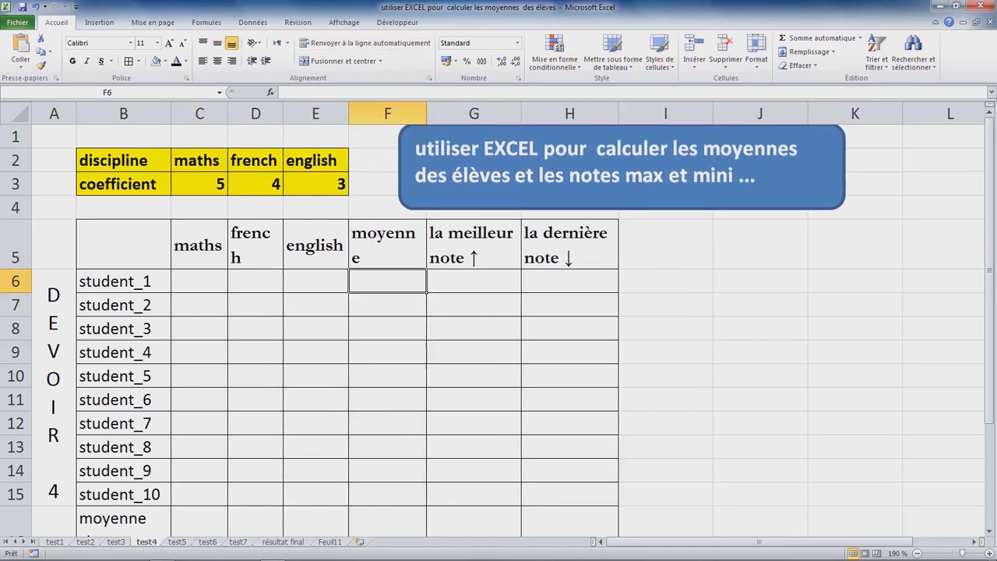
key("ctrl+Page_Down")
key("ctrl+Page_Down")
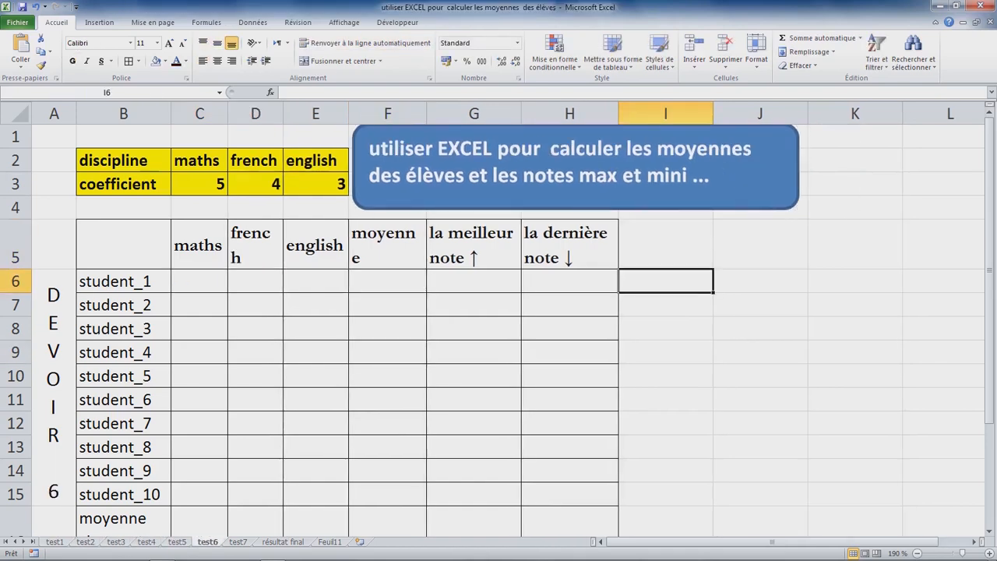
key("ctrl+Page_Down")
key("ctrl+Page_Down")
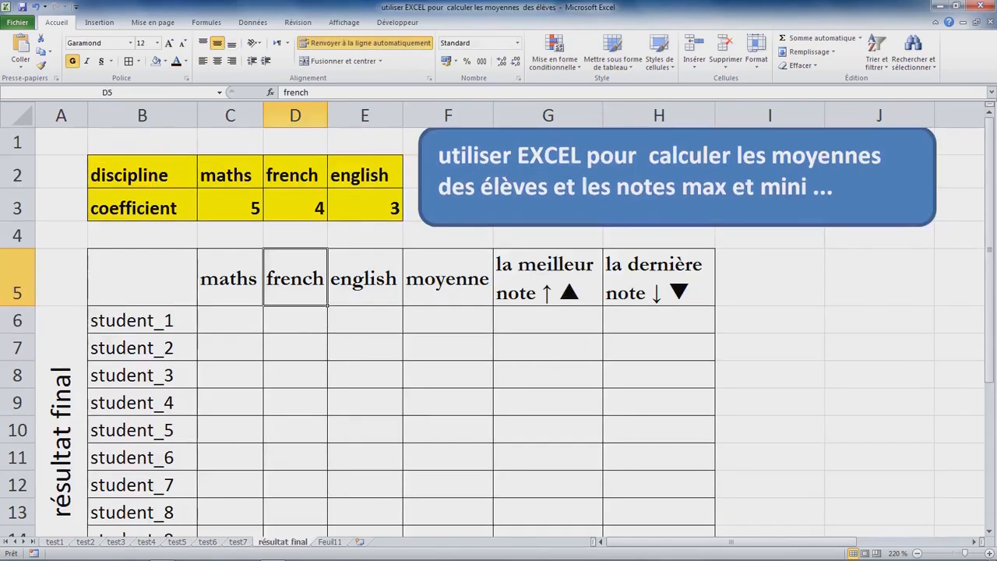
key("ctrl+Page_Up")
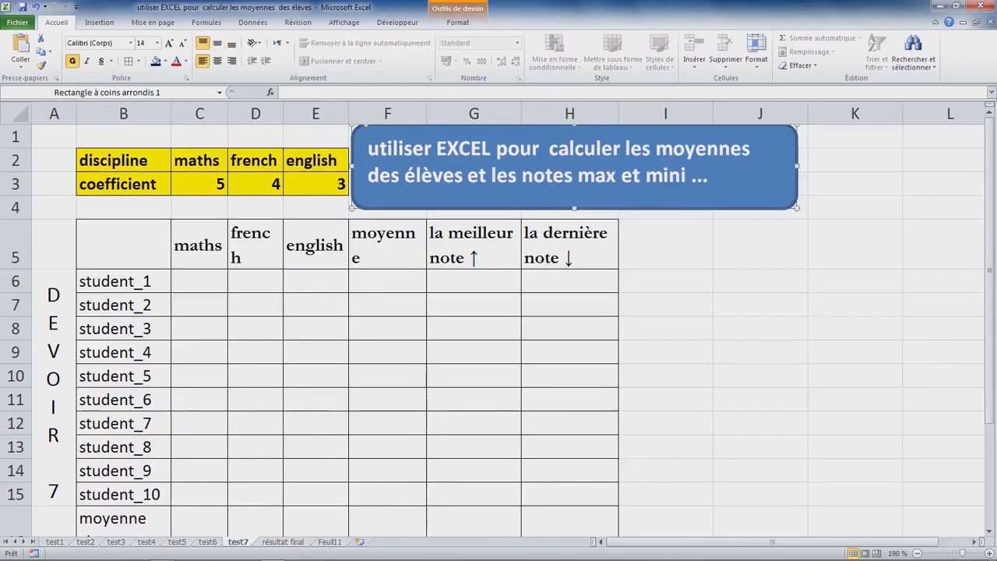
left_click(255, 246)
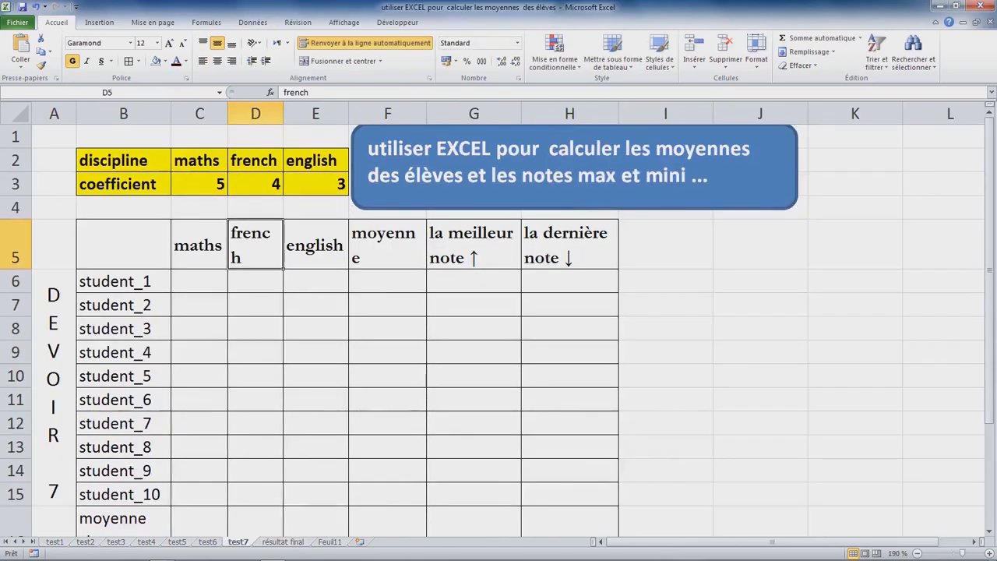
Step: Group the sheets test1 through test7 and widen column D slightly so the french header fits on one line
left_click(55, 541)
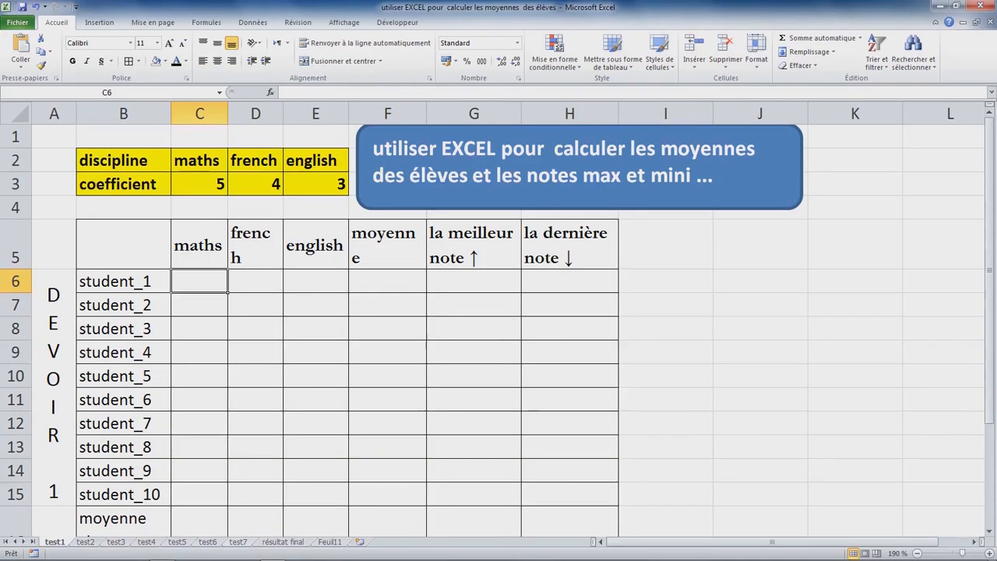
left_click(238, 541, "shift")
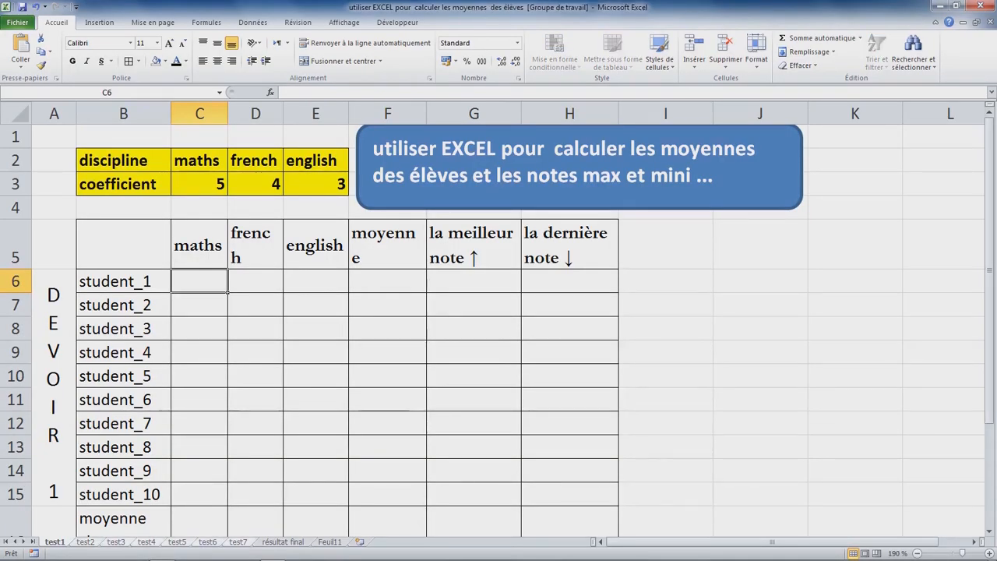
left_click(255, 245)
left_click_drag(283, 114, 289, 113)
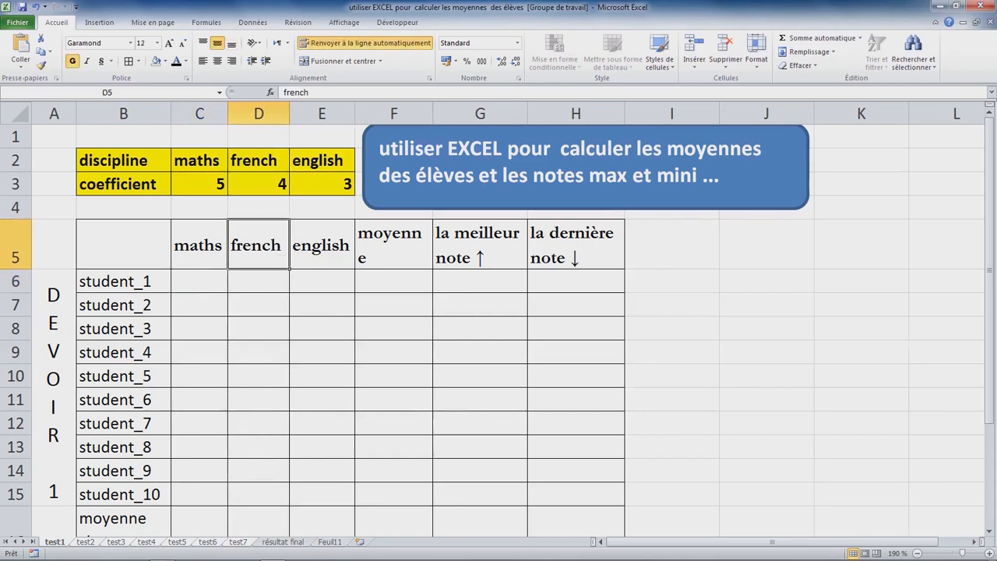
Step: Ungroup the sheets and check the width of column D on several other test sheets, ending on test1
left_click(283, 541)
left_click(207, 541)
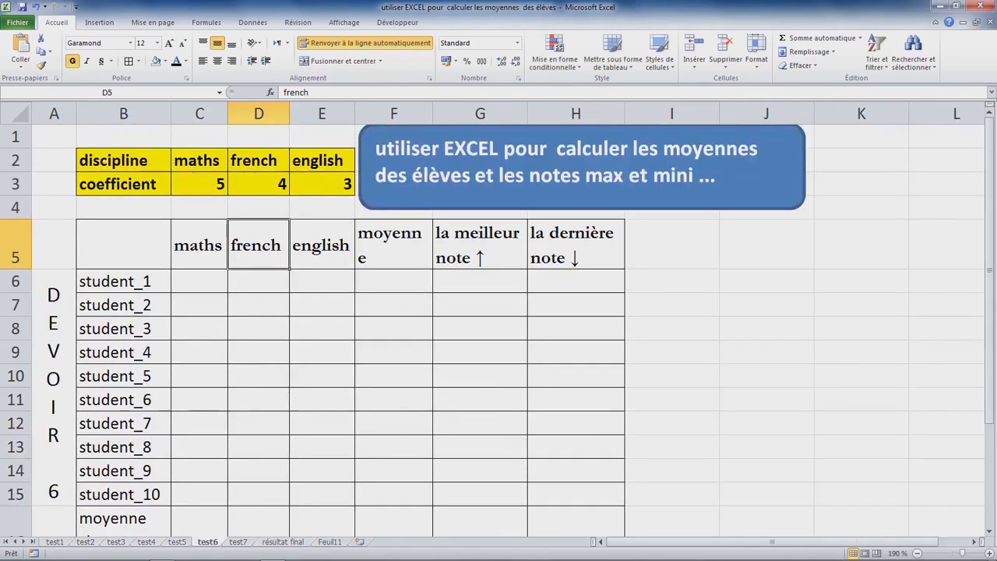
left_click(147, 541)
left_click(115, 541)
left_click(86, 542)
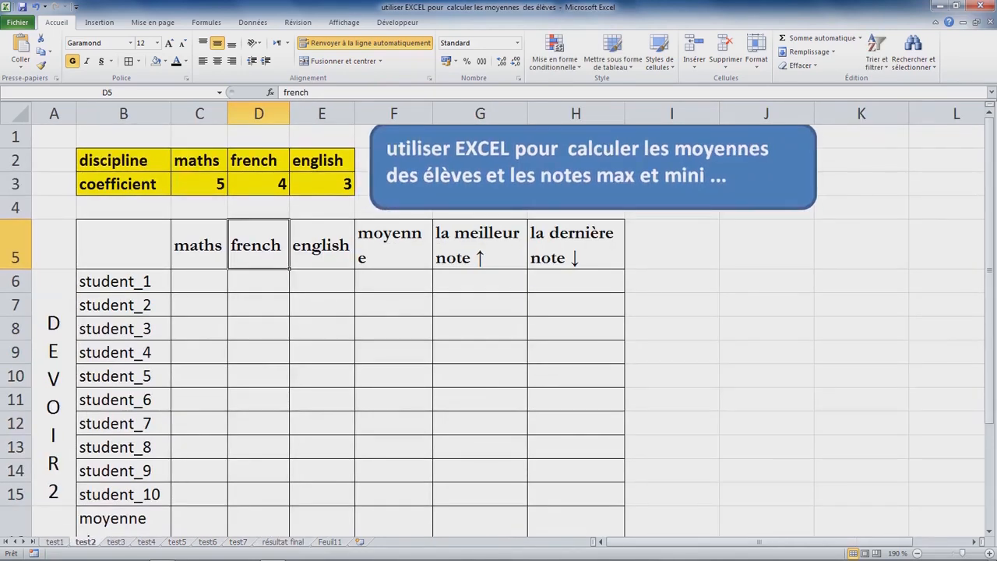
key("ctrl+Page_Up")
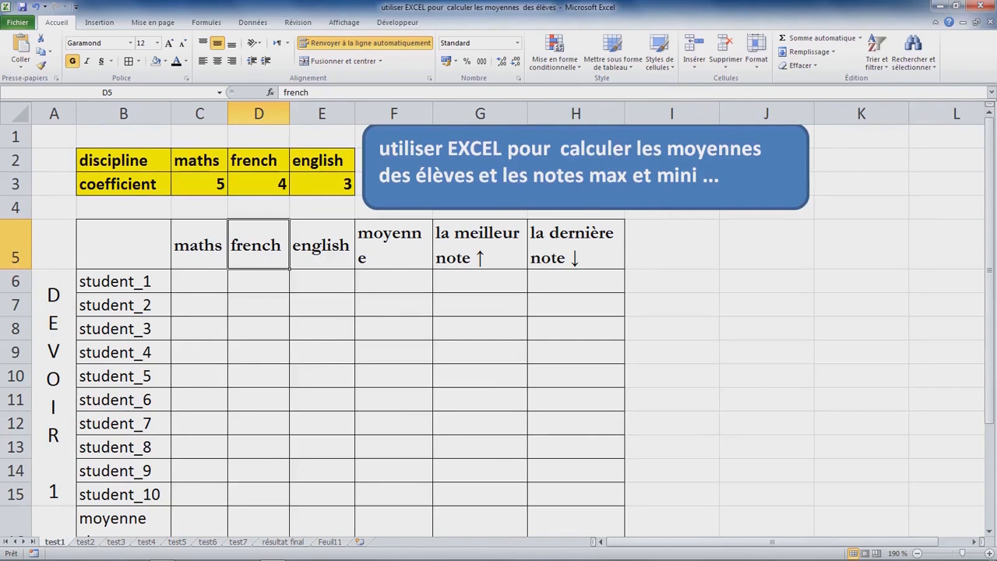
Step: Widen column F on test1 slightly so the moyenne header fits on one line
left_click(199, 282)
left_click(393, 246)
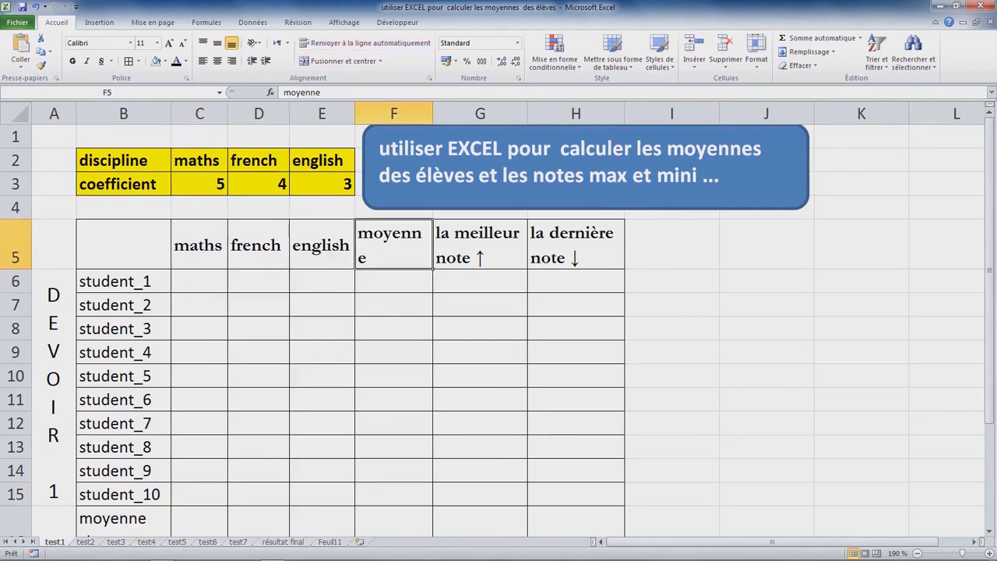
left_click(199, 246)
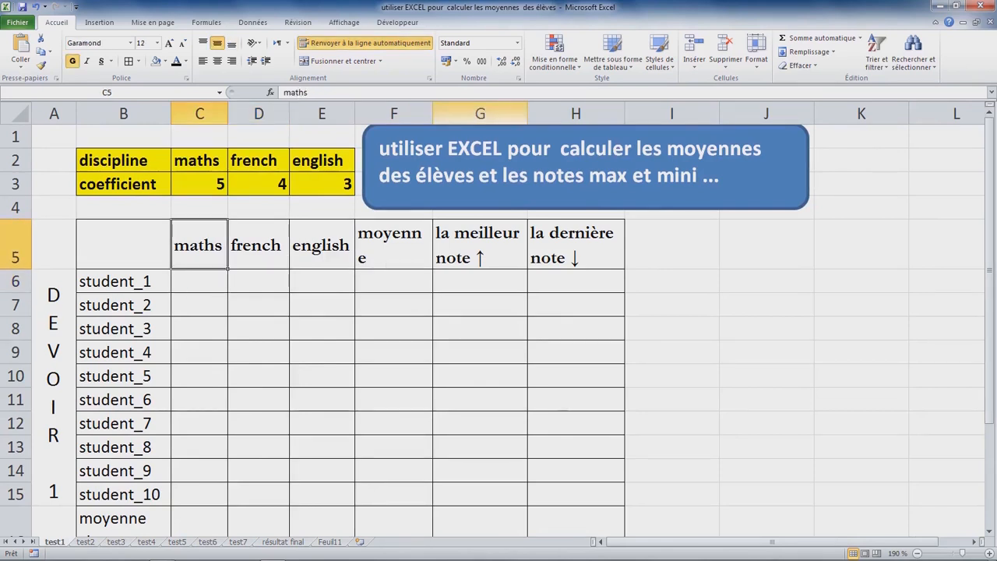
left_click_drag(432, 113, 441, 114)
left_click(398, 281)
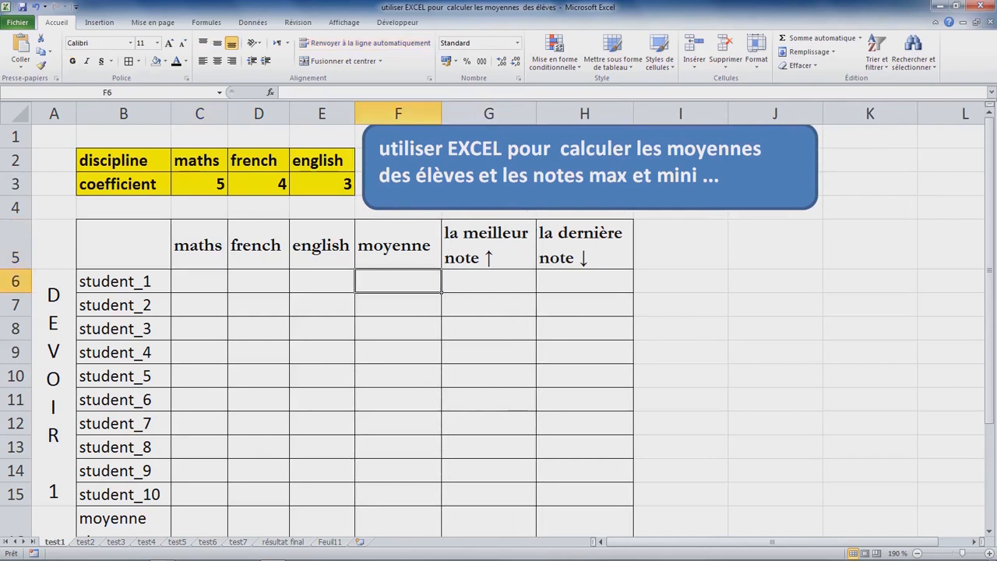
Step: Review student_1's grade cells C6 to E6 and the subject coefficients in C3 to E3
left_click(199, 281)
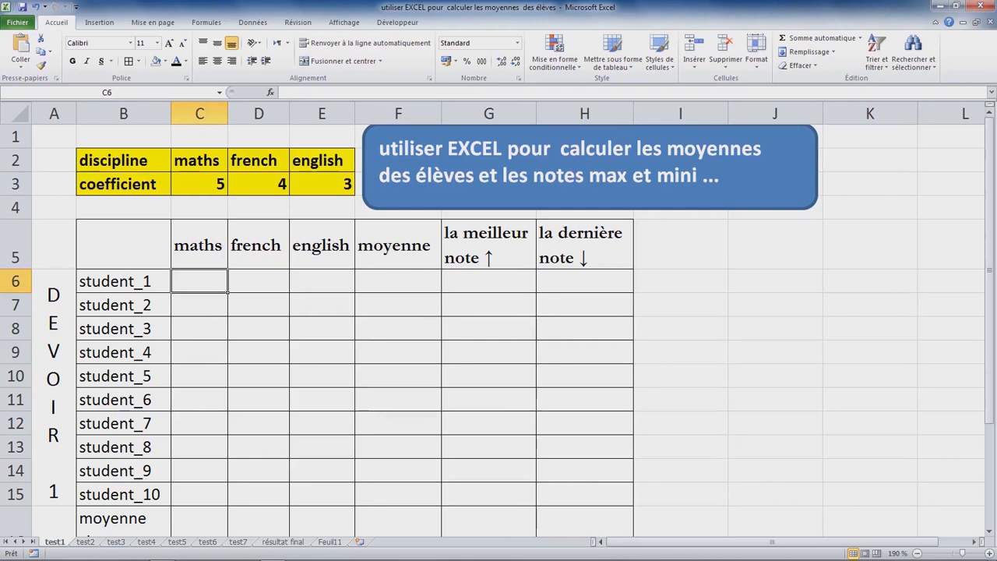
left_click(259, 281)
left_click(321, 281)
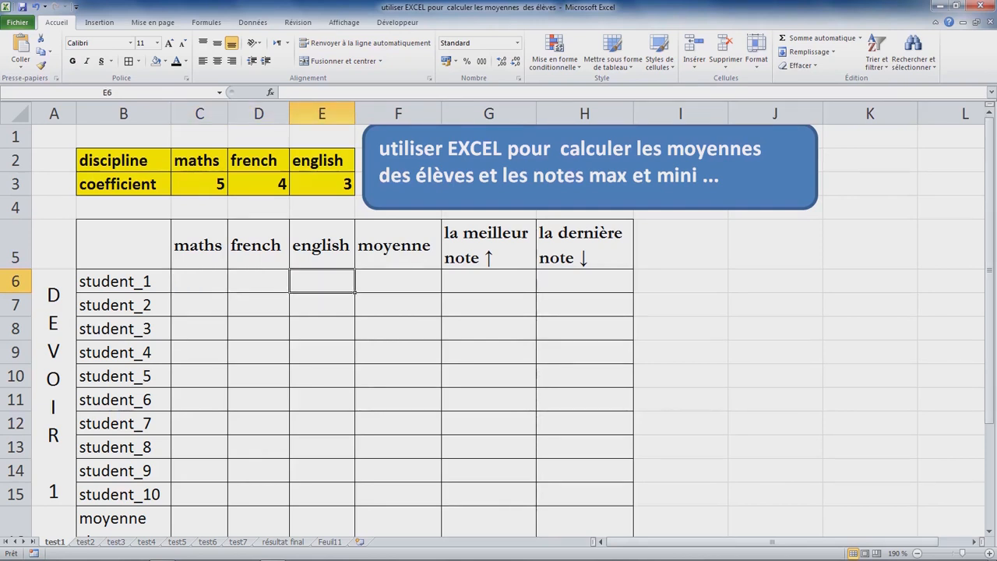
left_click(200, 184)
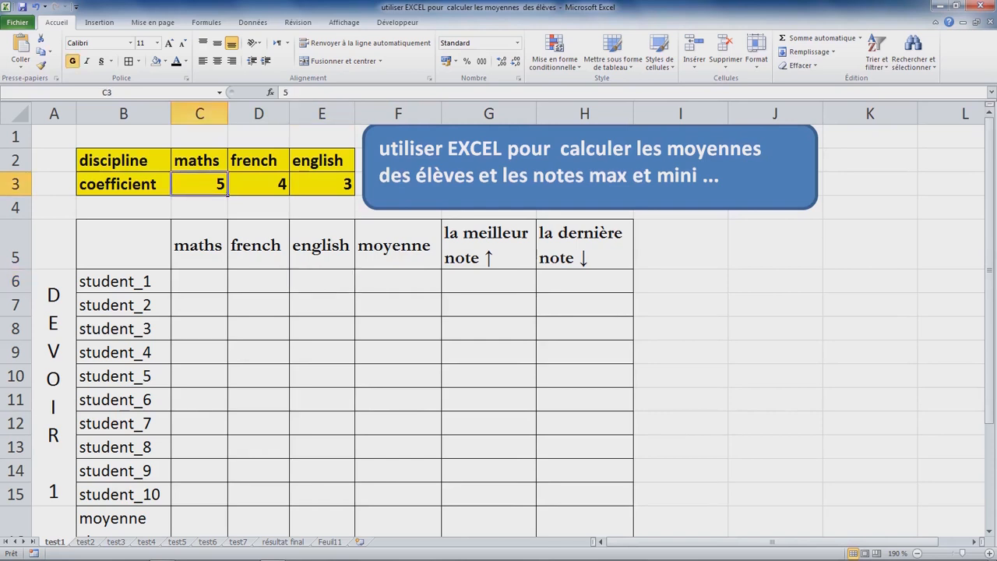
left_click(258, 185)
left_click(199, 185)
left_click(258, 185)
left_click(322, 185)
Step: Begin student_1's moyenne formula in F6 with =C6*$C$3, locking the maths coefficient as an absolute reference
left_click(398, 281)
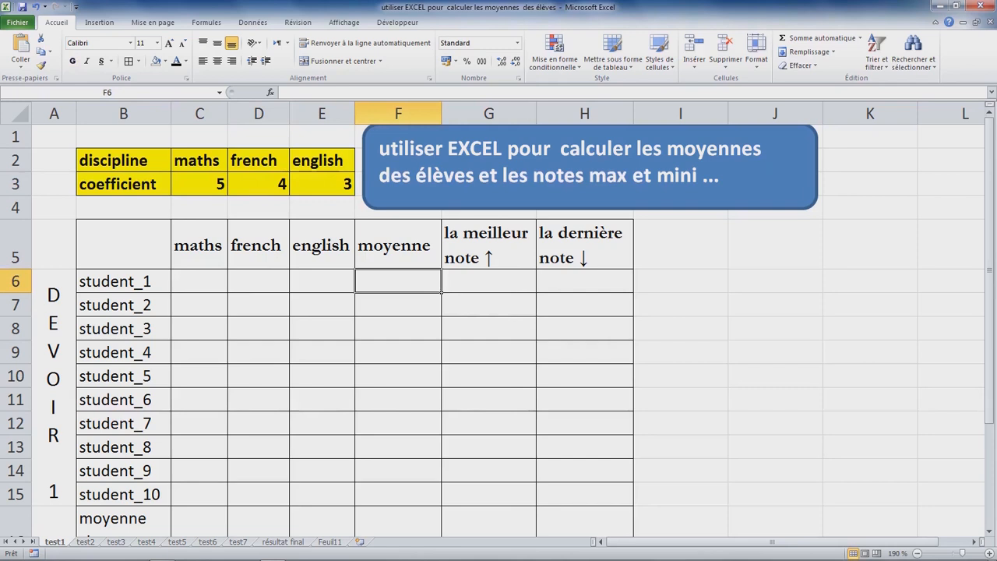
type("=")
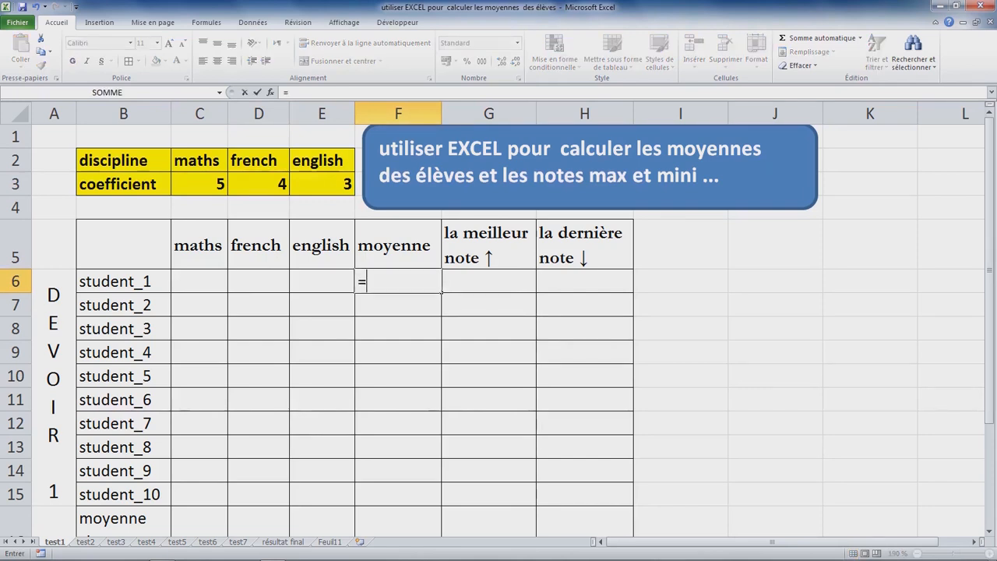
left_click(200, 281)
type("/")
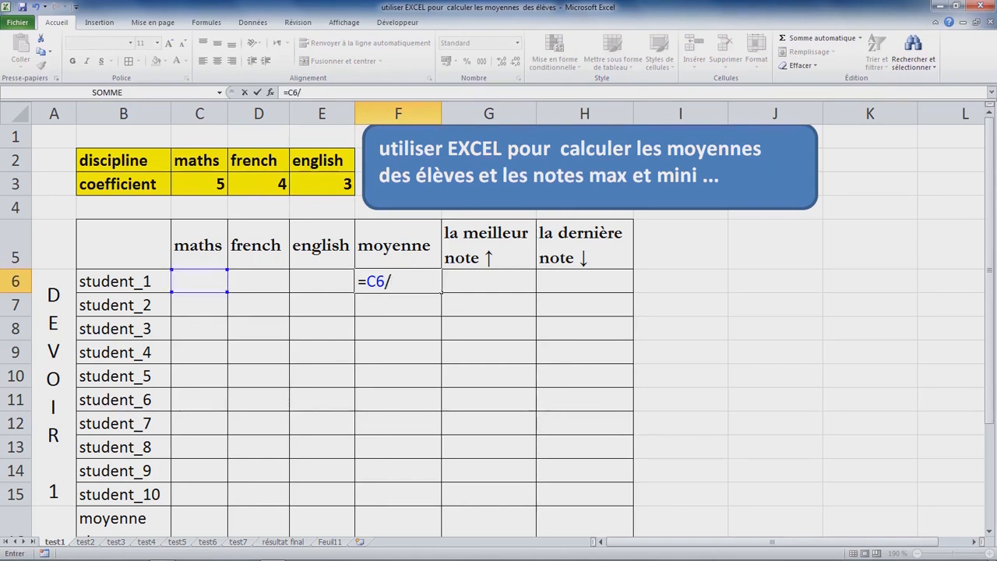
key("BackSpace")
type("*")
left_click(199, 184)
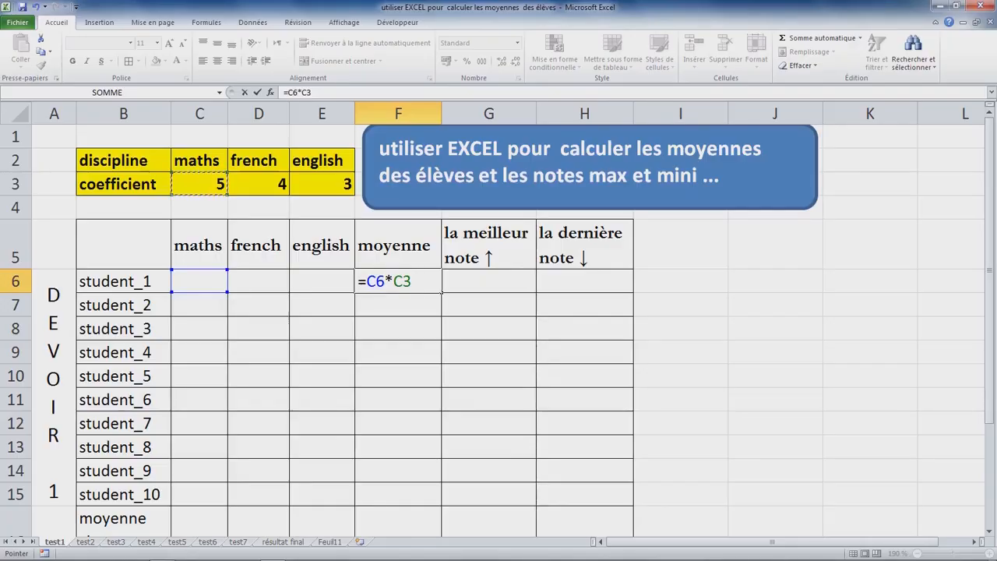
key("F4")
Step: Add the weighted french grade to the F6 formula as +D6*$D$3, with the coefficient reference absolute
type("+")
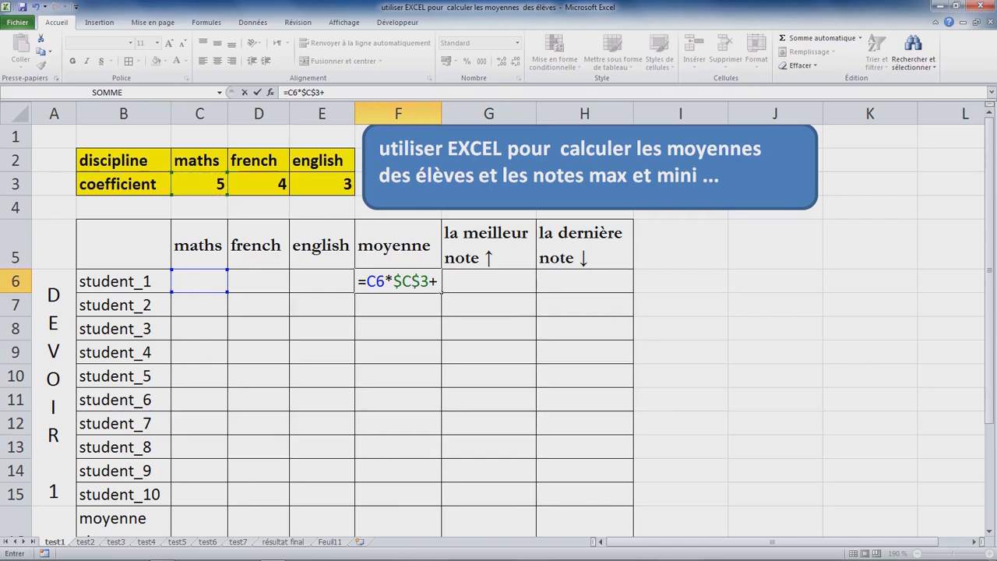
left_click(259, 281)
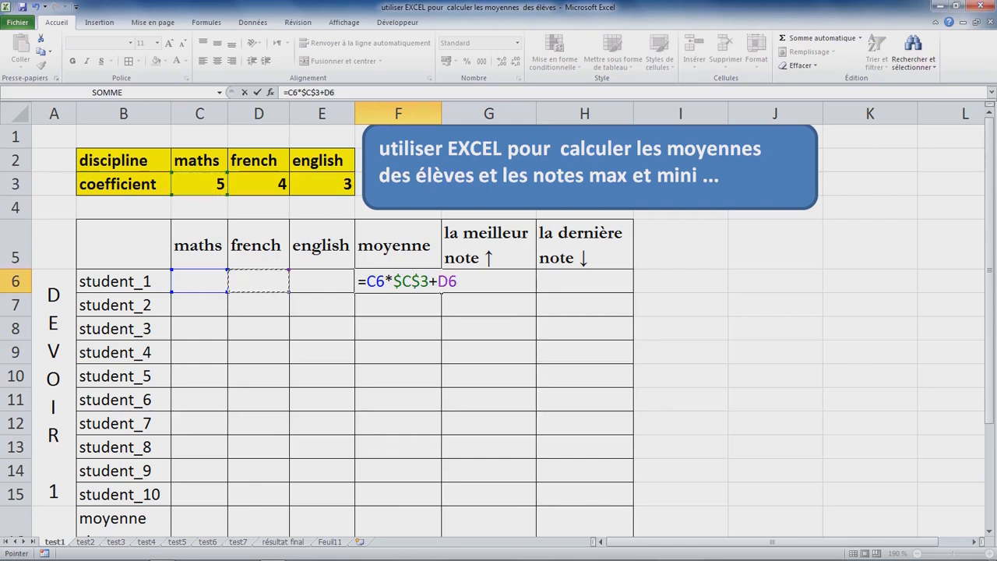
type("*")
left_click(258, 184)
key("F4")
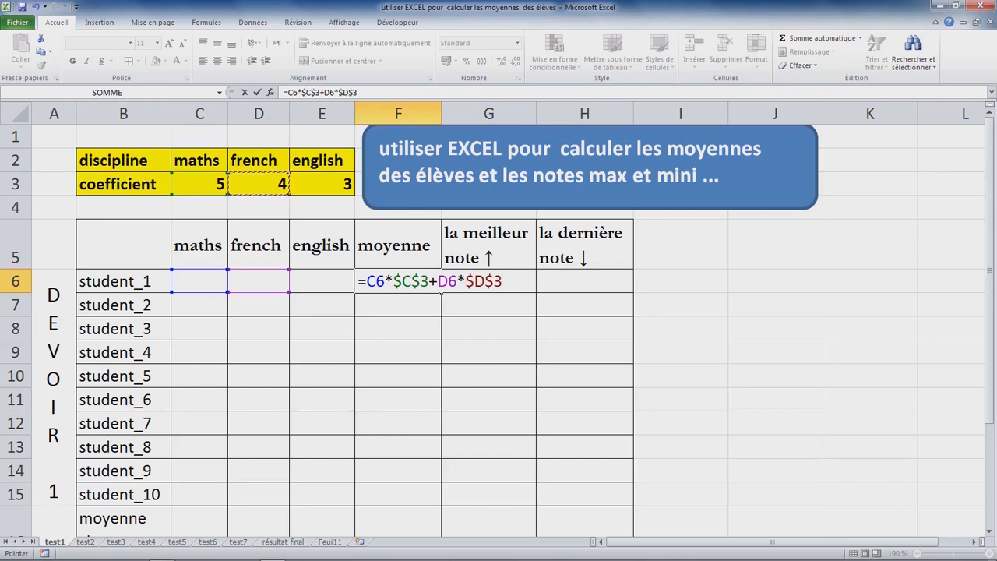
Step: Add the weighted english grade to the F6 formula as +E6*$E$3, keeping E6 relative and the coefficient absolute
type("+")
left_click(321, 282)
key("F4")
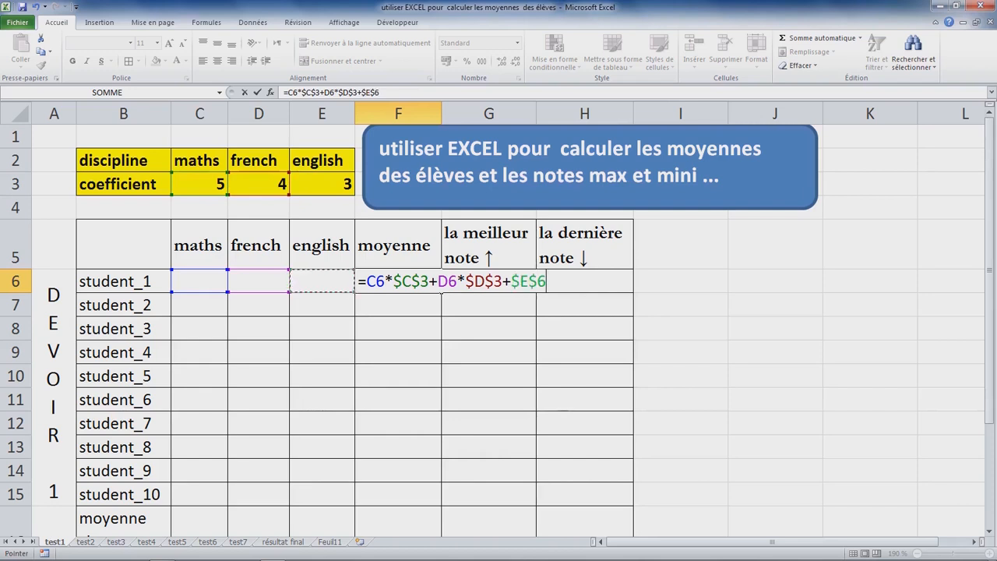
key("BackSpace")
key("BackSpace")
key("BackSpace")
key("BackSpace")
left_click(321, 281)
type("*")
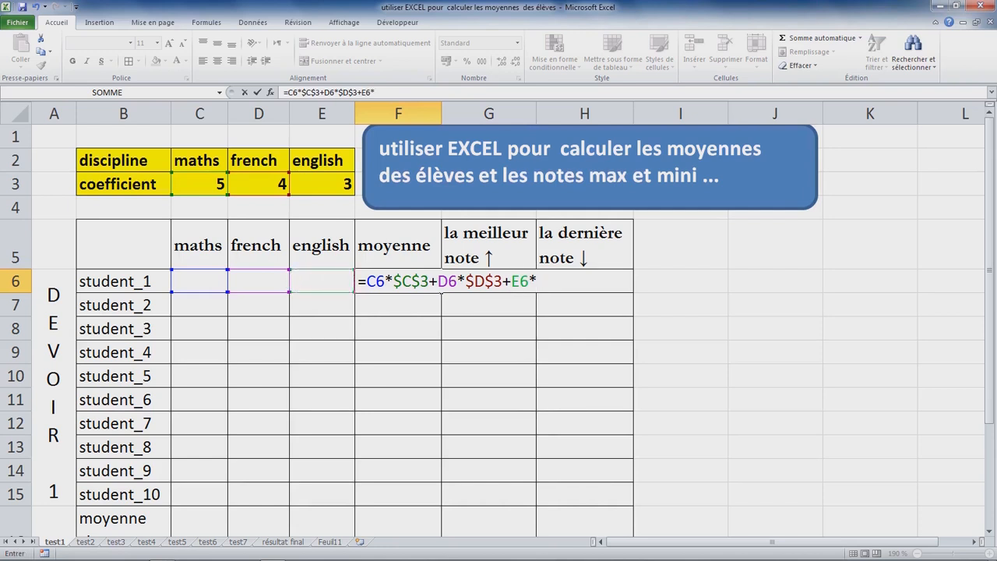
left_click(321, 184)
key("F4")
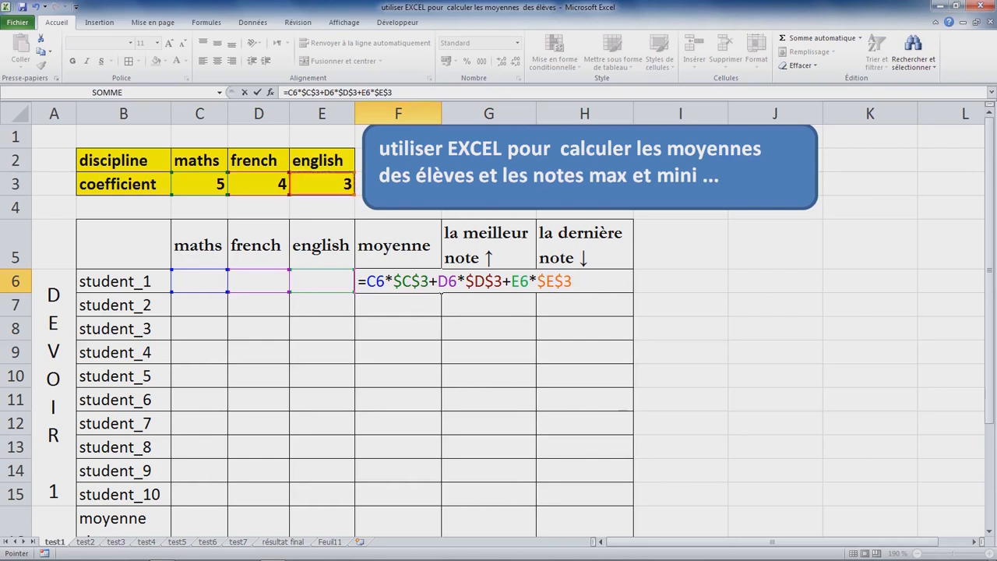
Step: Enclose the whole sum of weighted grades in the F6 formula in parentheses
left_click(367, 281)
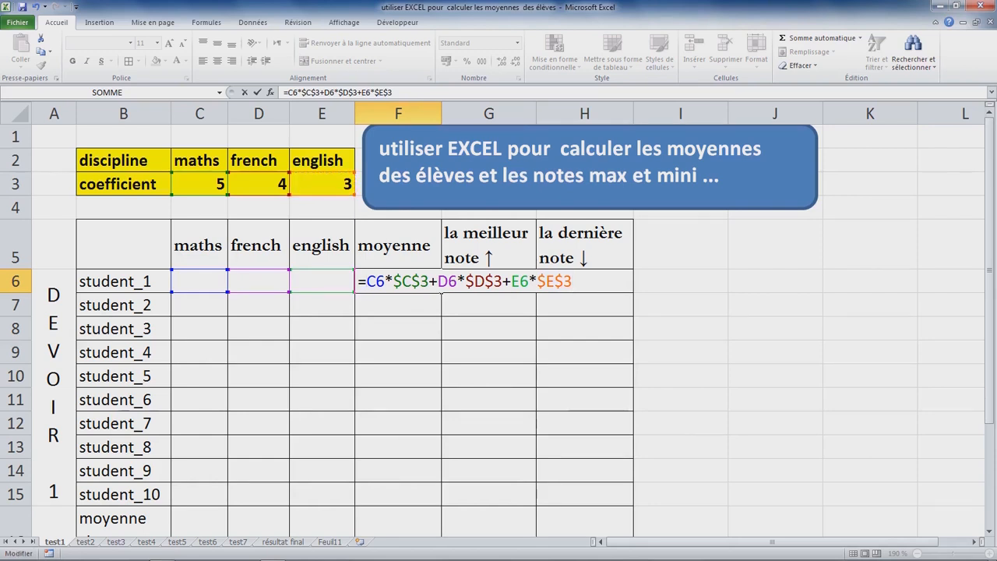
type("(")
left_click(578, 281)
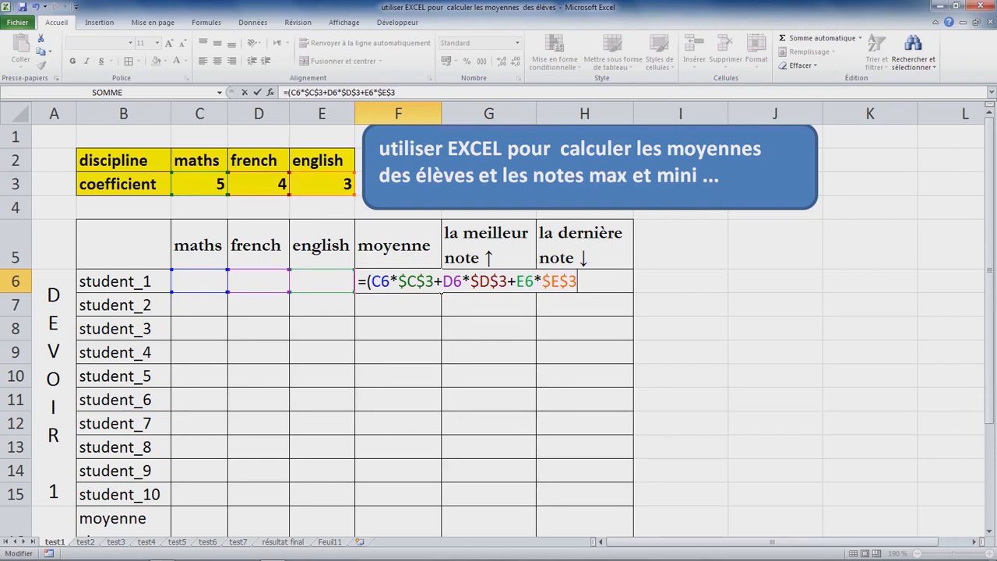
type(")/(somme(")
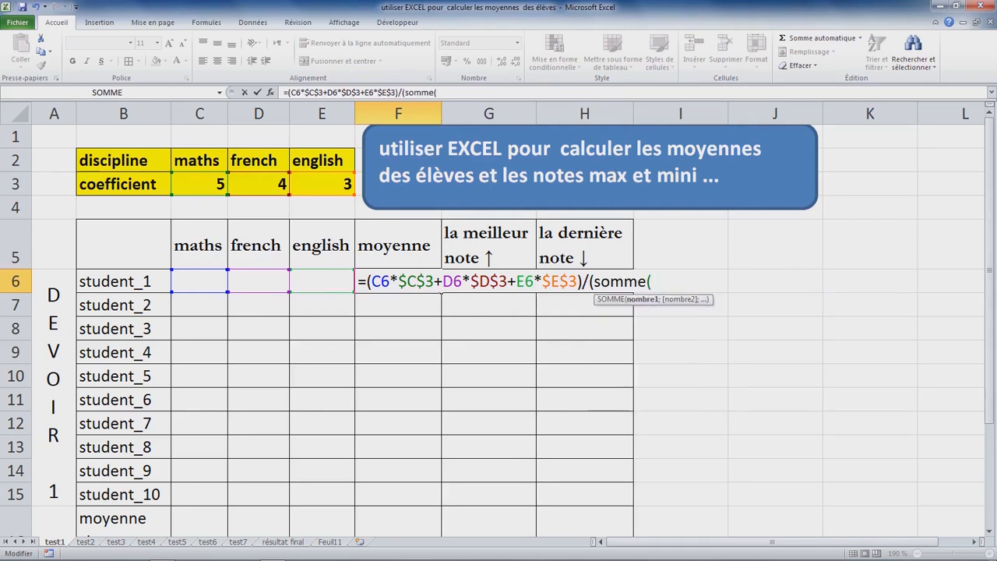
Step: Divide the weighted sum by the total of the coefficients, (SOMME($C$3:$E$3)), and enter the completed formula in F6
left_click_drag(336, 185, 194, 187)
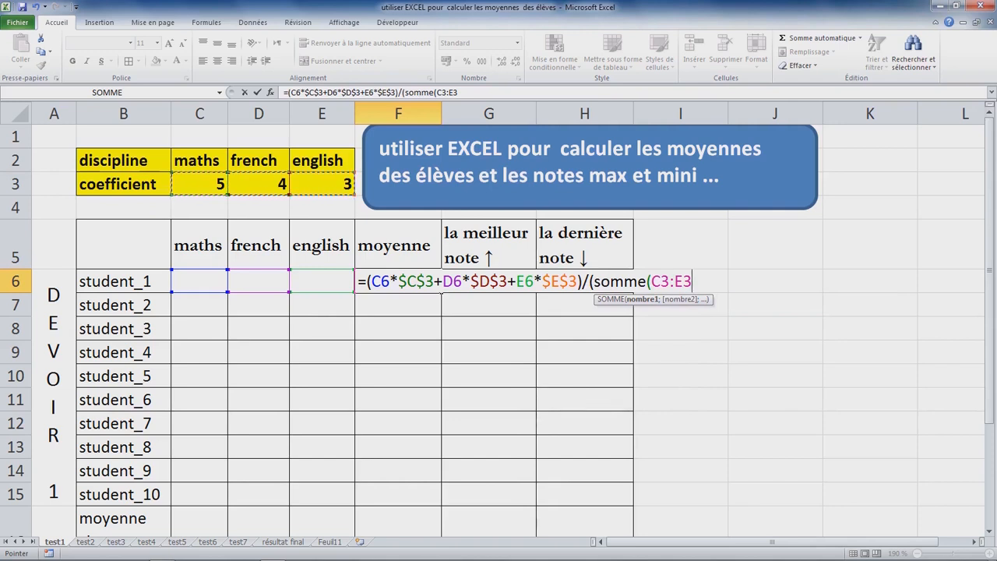
key("F4")
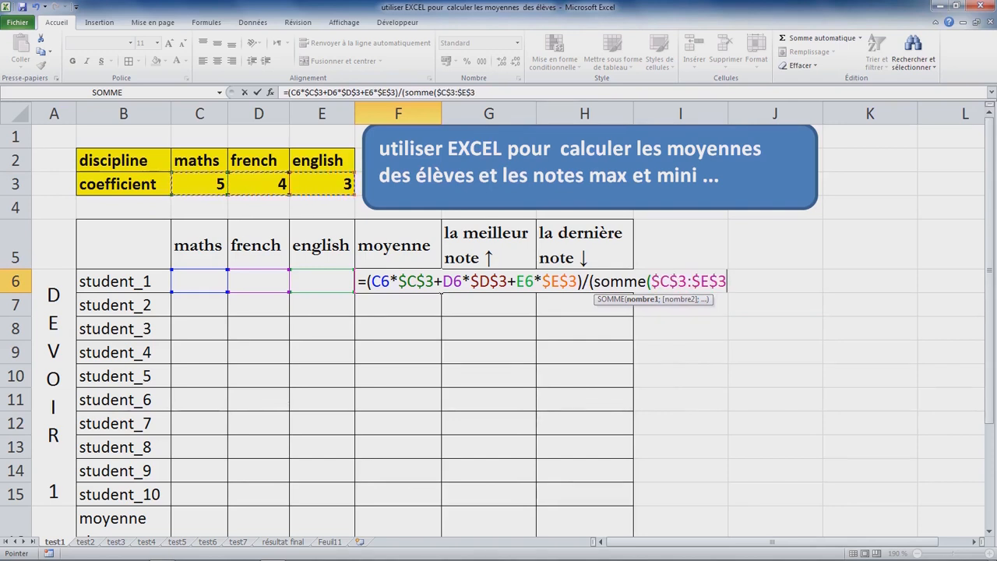
type(")")
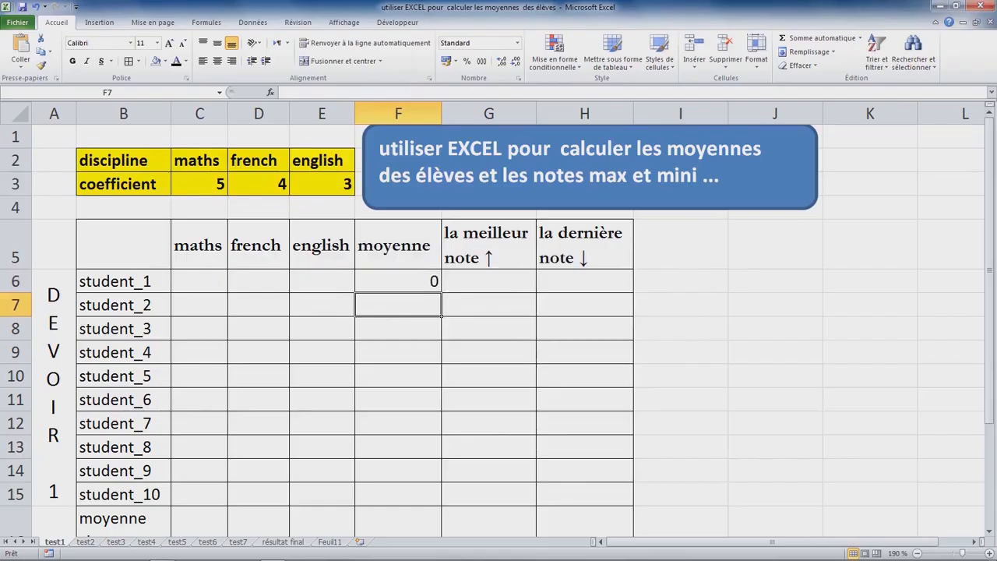
left_click(398, 281)
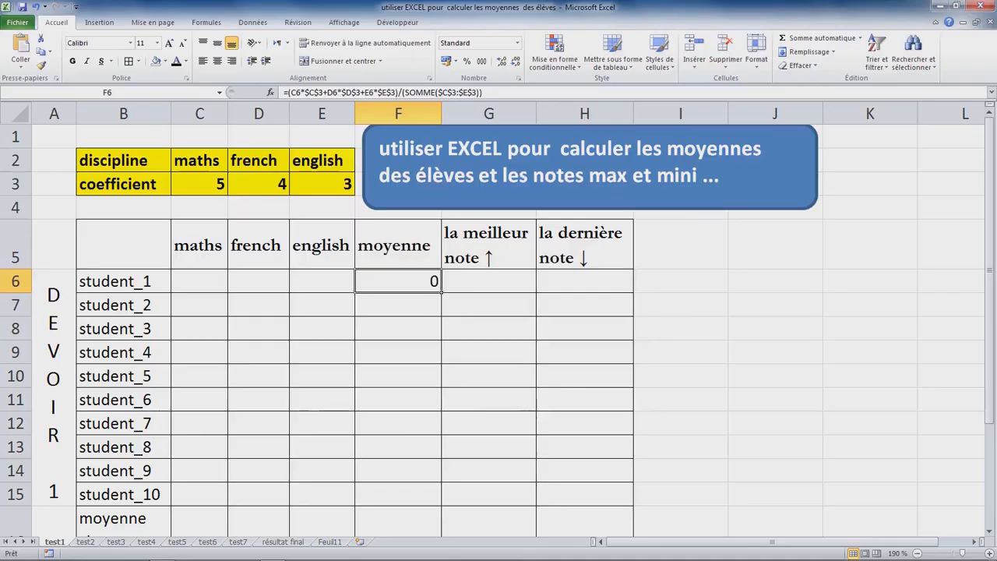
left_click(442, 293)
Step: Fill the F6 average formula down to F15, and enter student_1's grades as maths 10, french 12 and english 15
left_click_drag(442, 292, 441, 505)
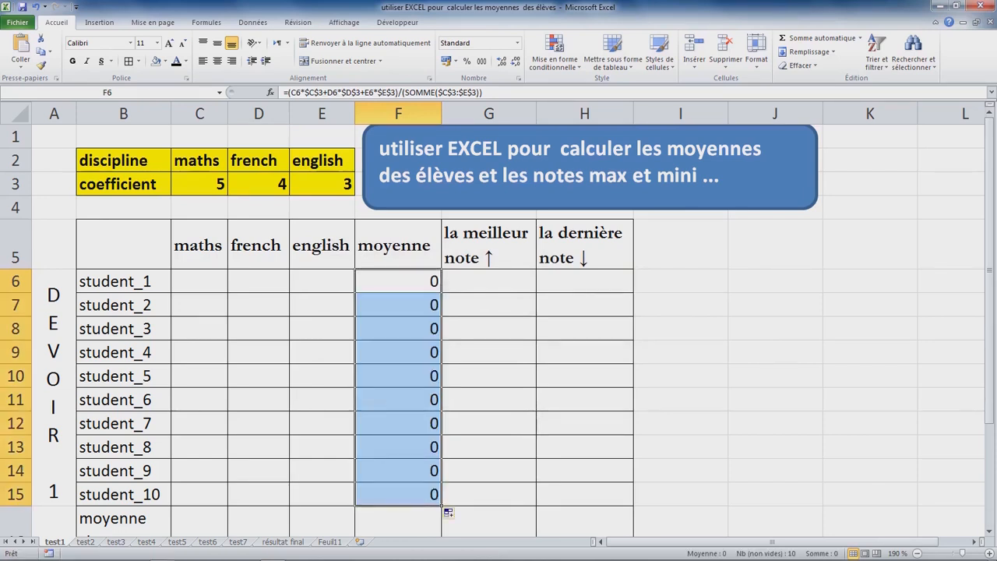
left_click(200, 281)
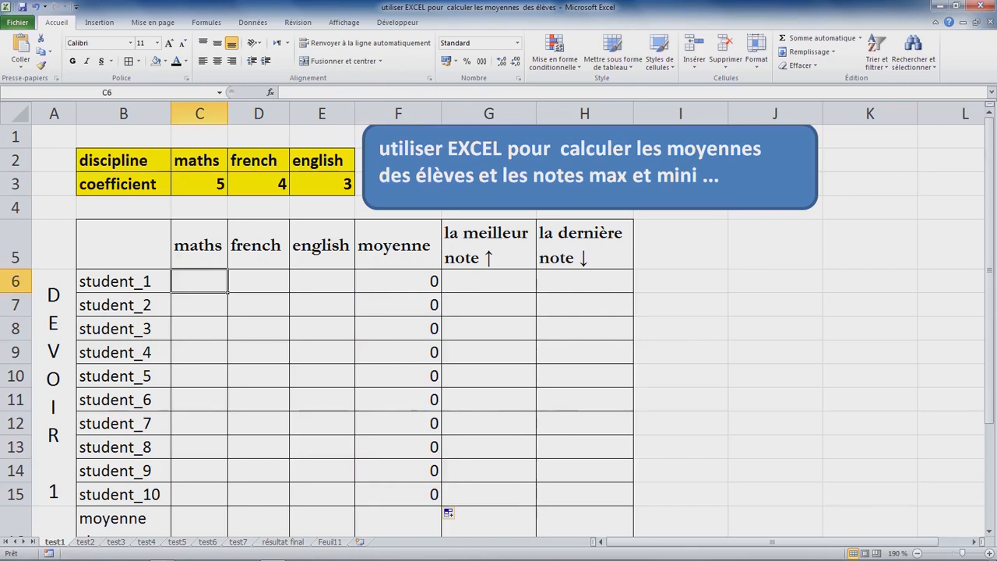
type("10")
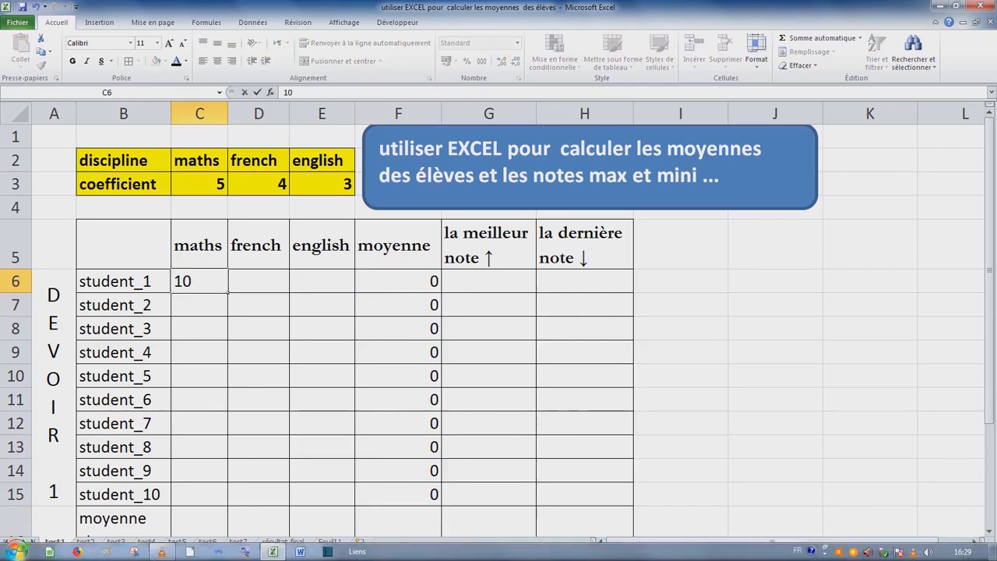
key("Tab")
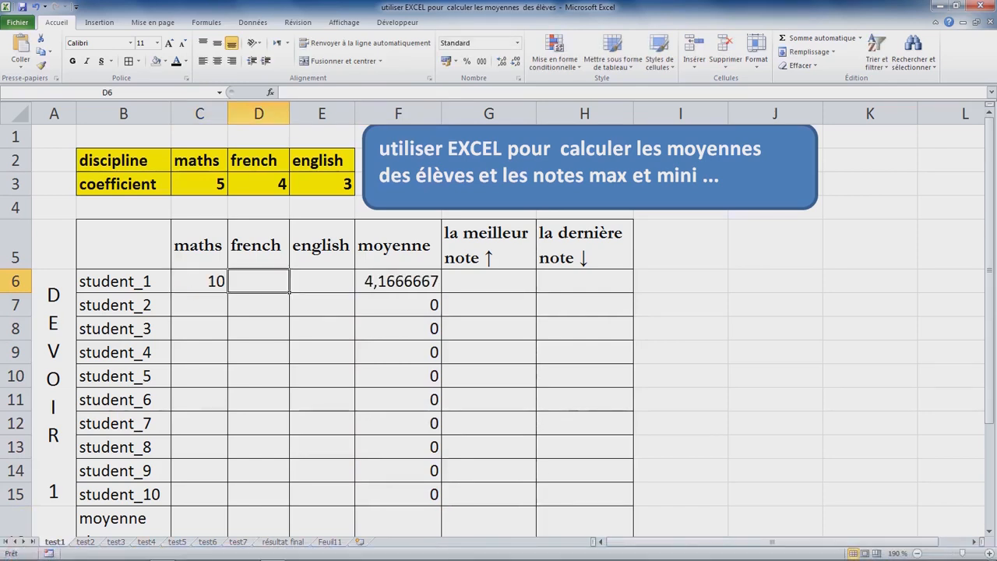
type("12")
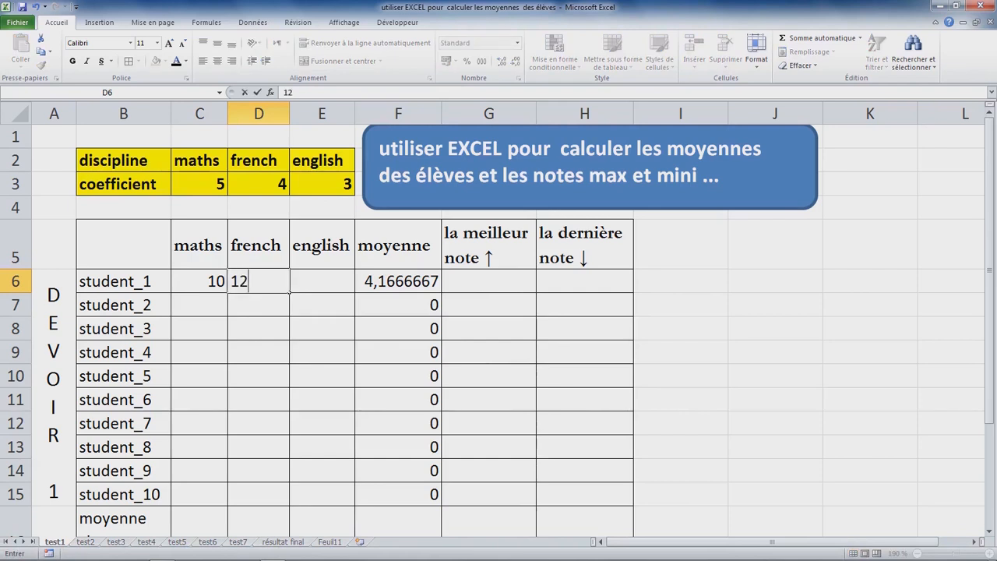
key("Tab")
type("15")
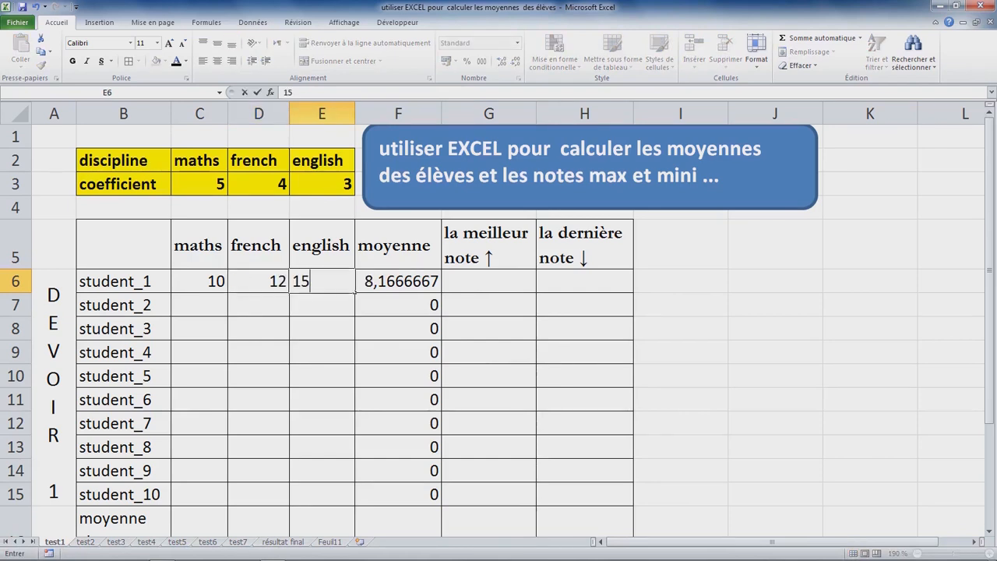
left_click(398, 329)
Step: Format the moyenne values in F6:F15 to show two decimal places
left_click(398, 281)
left_click_drag(398, 281, 398, 304)
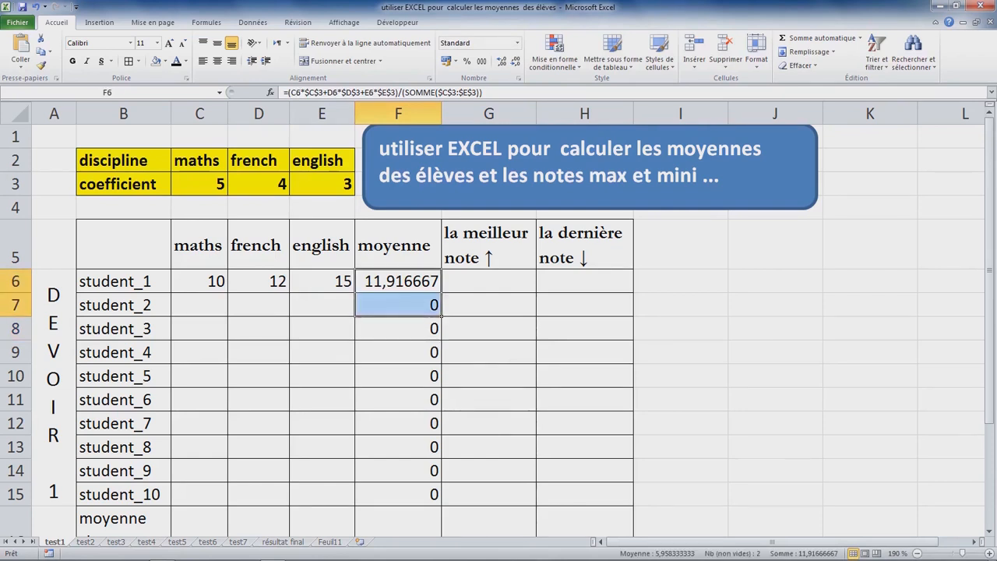
left_click_drag(398, 304, 398, 498)
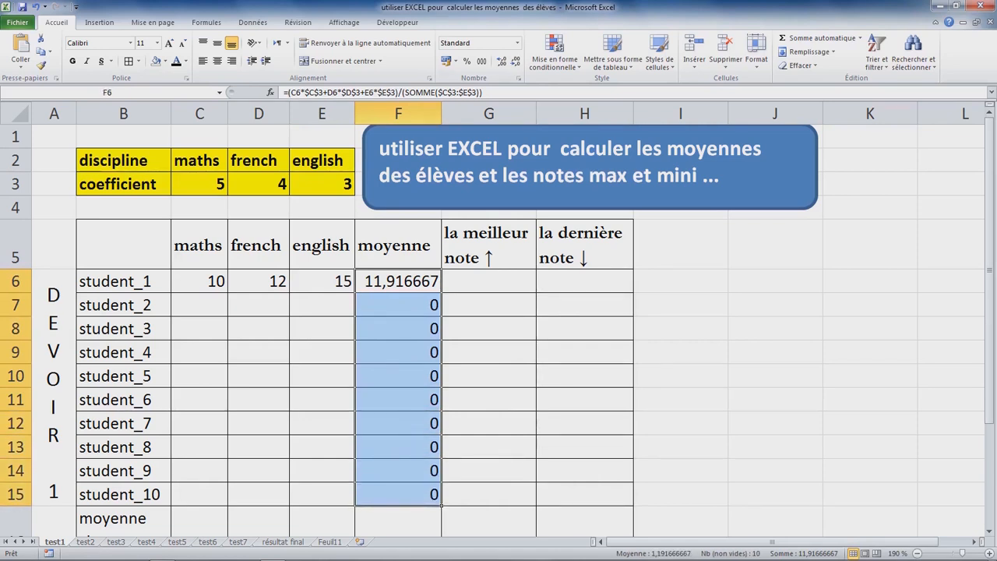
left_click(502, 61)
left_click(515, 61)
left_click(516, 61)
left_click(516, 61)
left_click(516, 60)
left_click(516, 61)
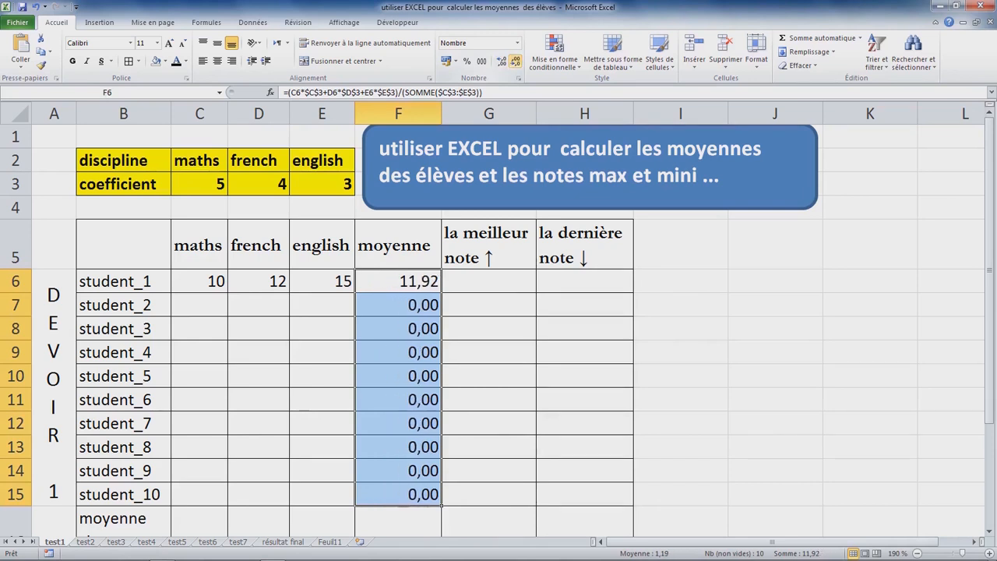
left_click(398, 305)
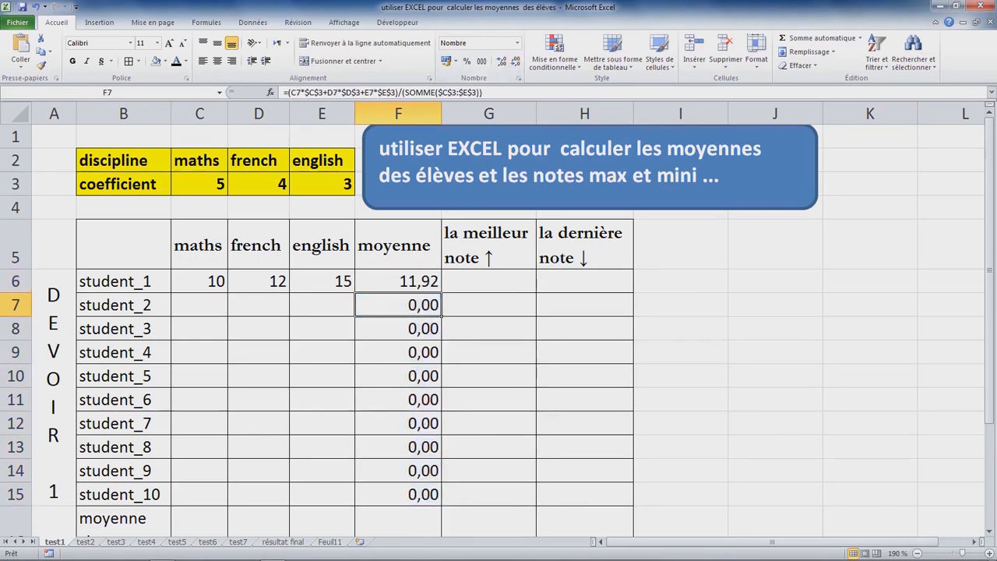
Step: Calculate student_1's best grade in G6 with =MAX(C6:E6) and fill the formula down to G16
left_click(489, 281)
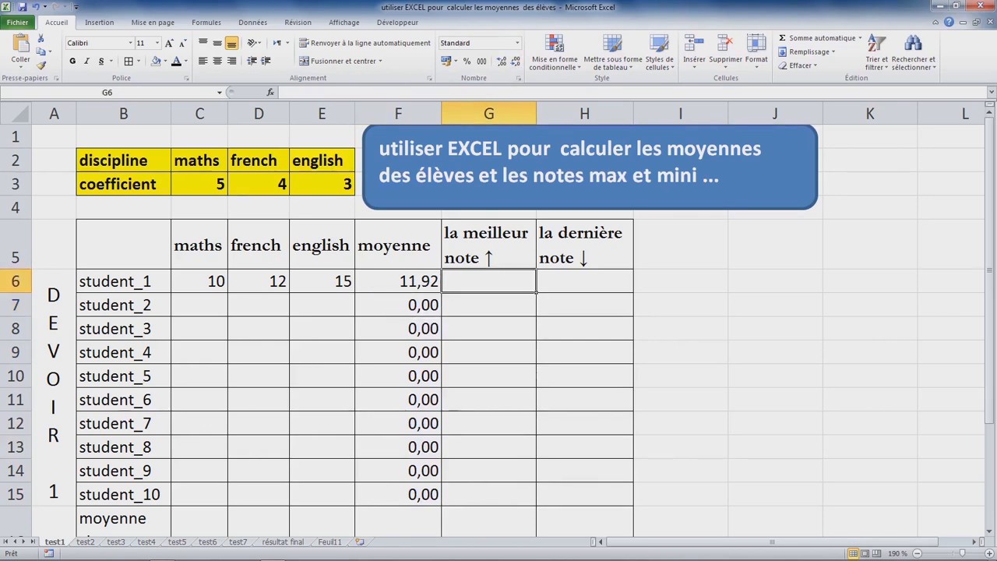
type("=")
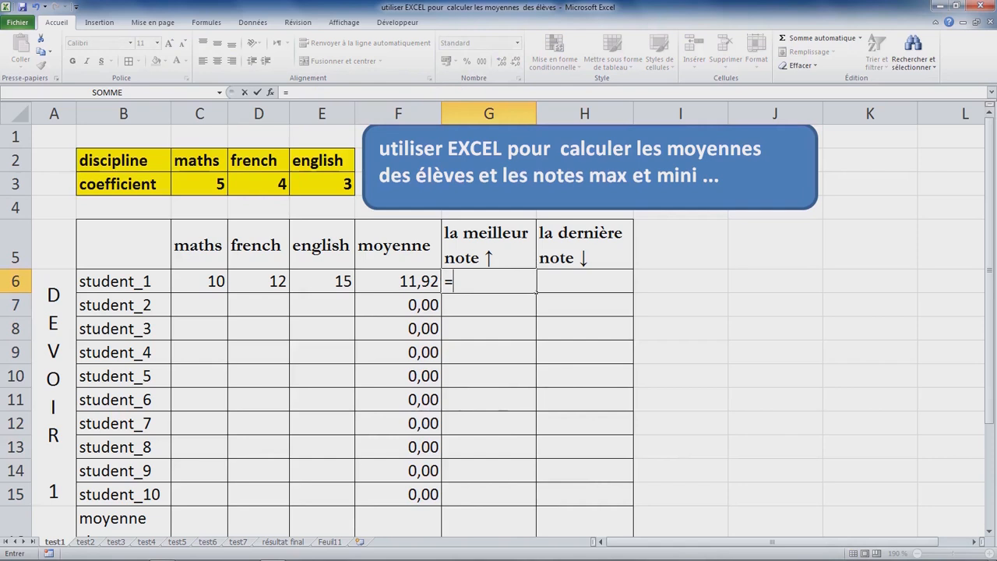
type("max(")
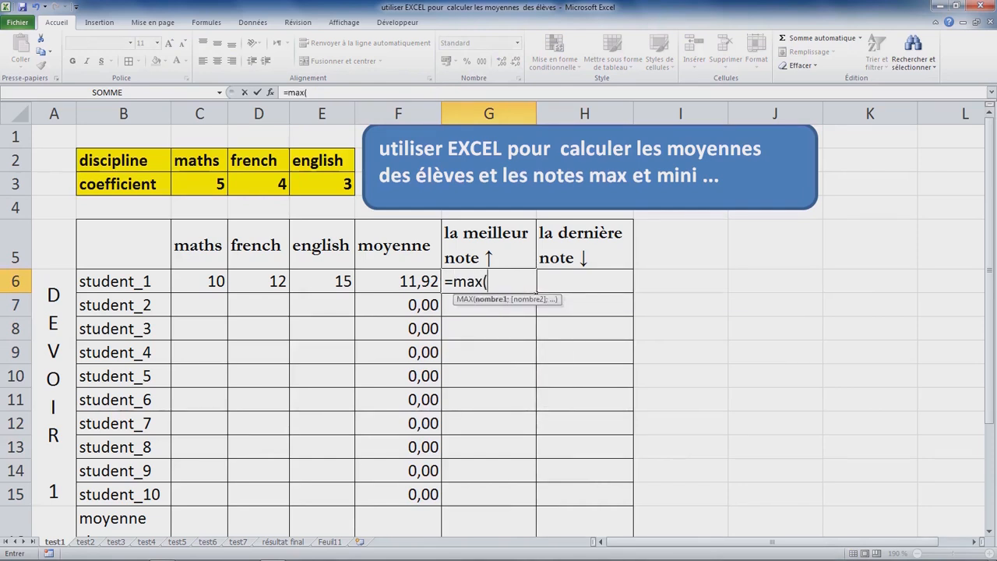
left_click_drag(206, 282, 349, 287)
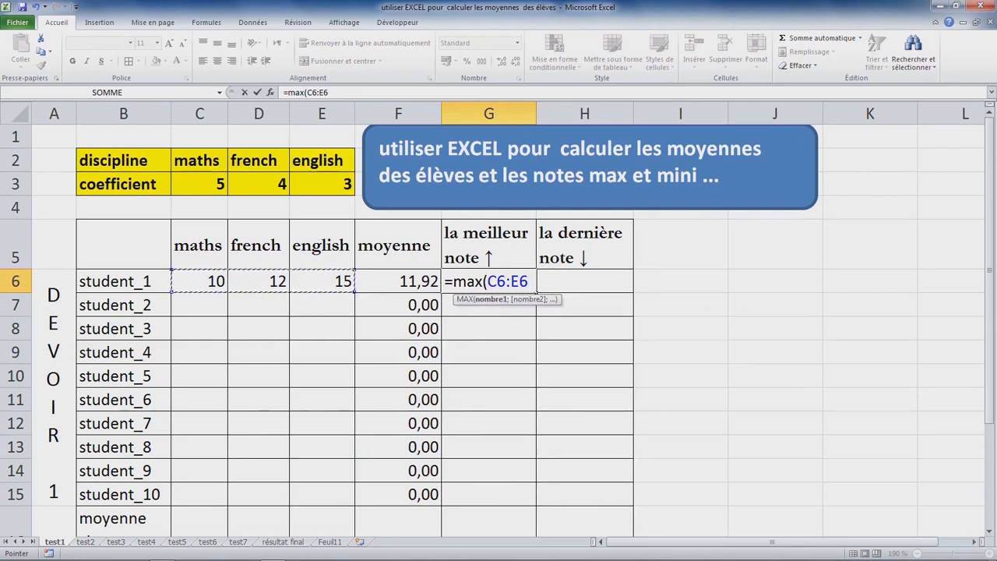
key("Return")
left_click(489, 281)
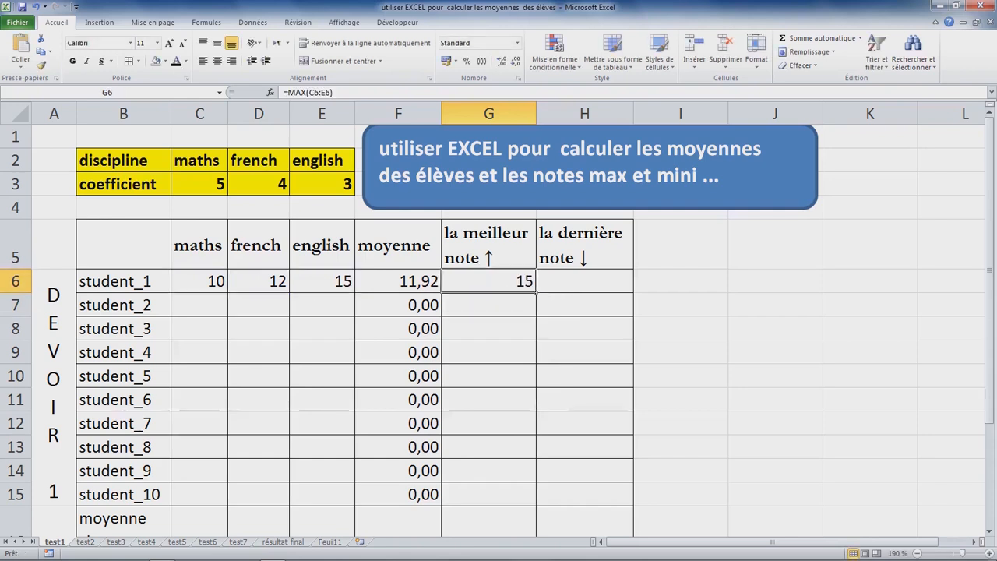
left_click_drag(536, 292, 536, 534)
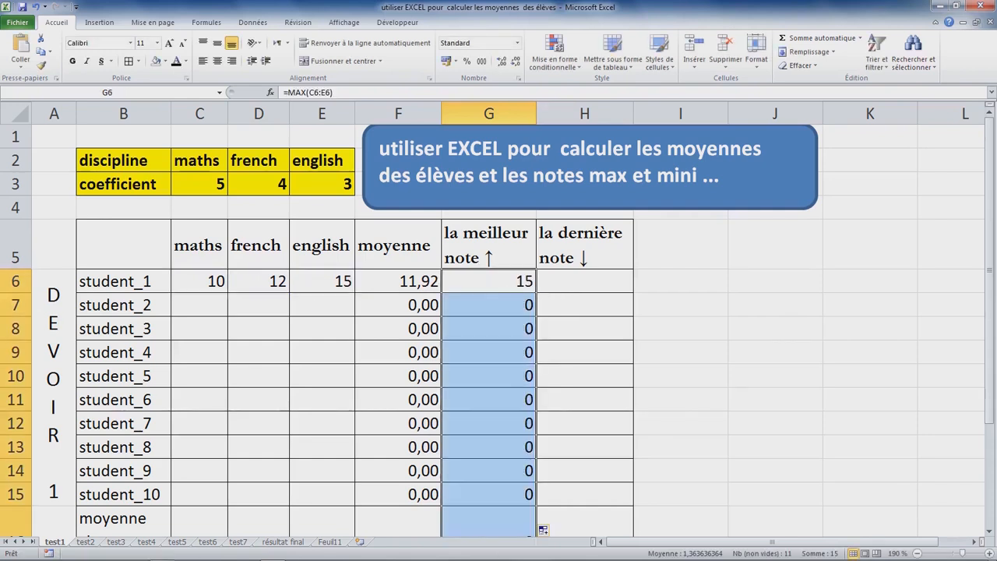
left_click(489, 521)
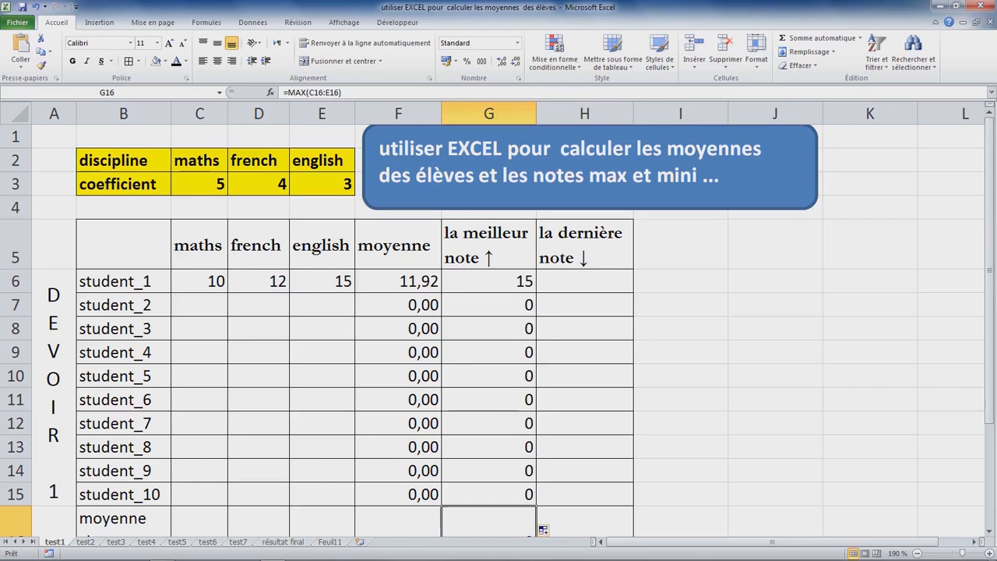
Step: Calculate student_1's lowest grade in H6 with =MIN(C6:E6) and fill the formula down to H15
left_click(584, 281)
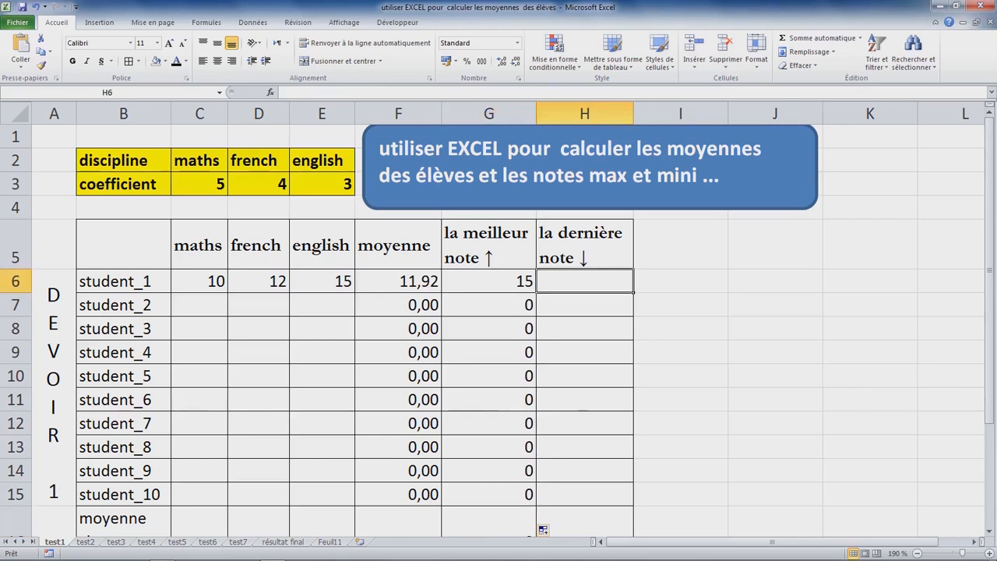
type("=")
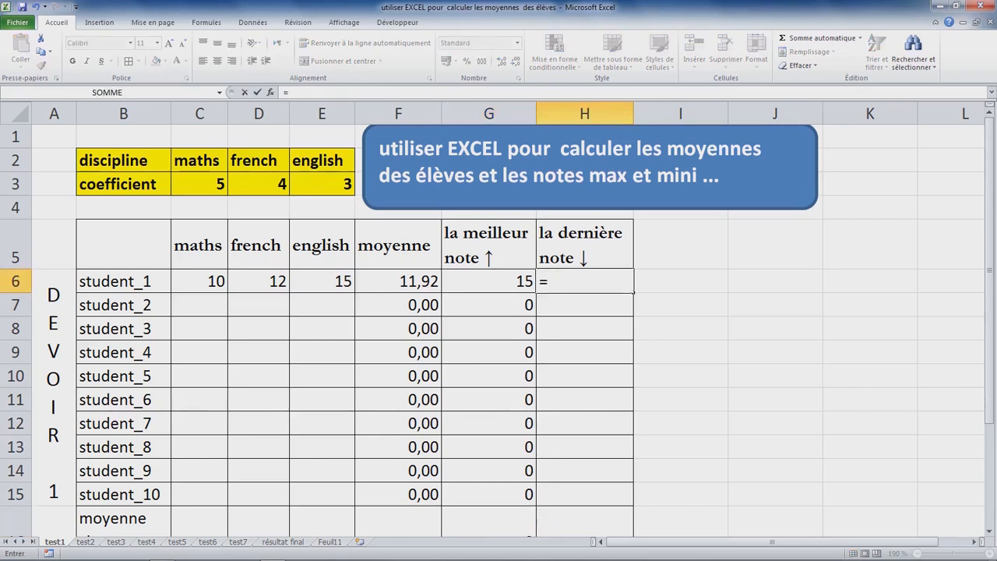
type("min")
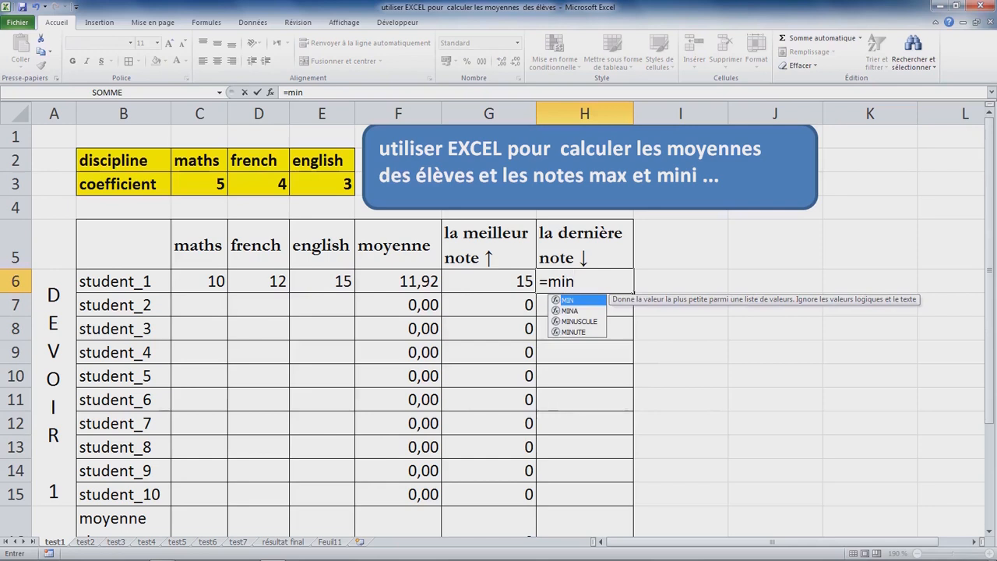
key("Tab")
left_click_drag(335, 281, 210, 285)
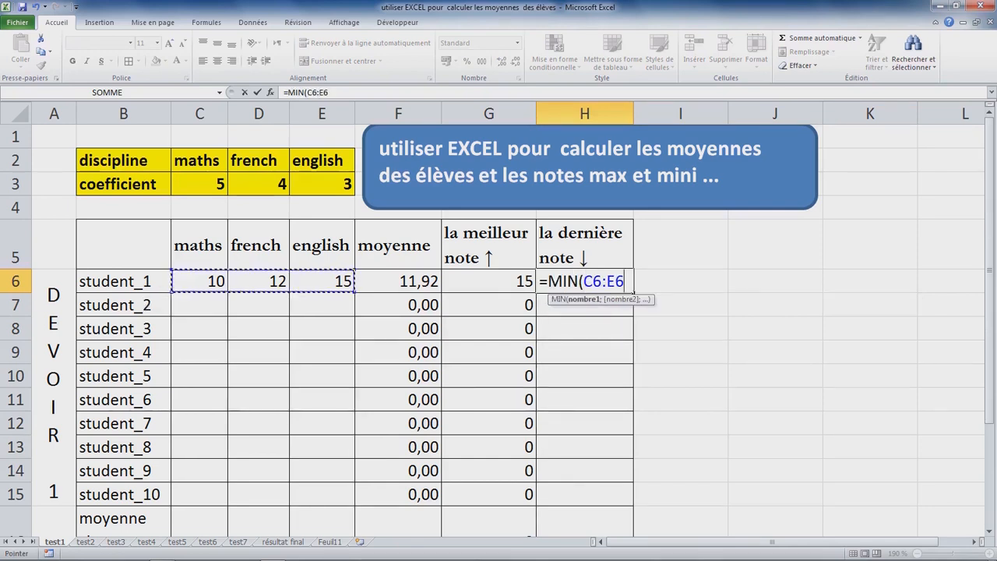
key("Return")
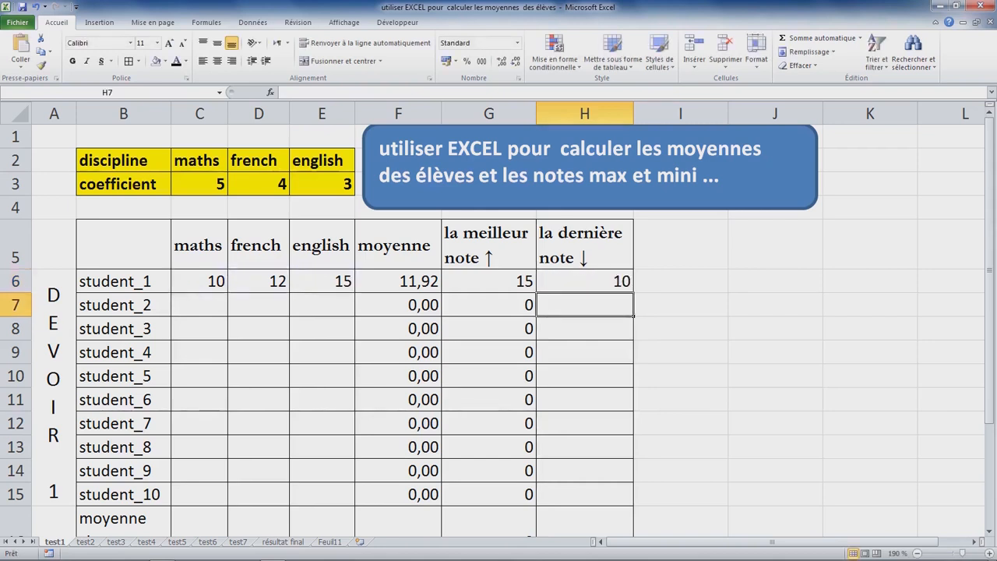
left_click(584, 282)
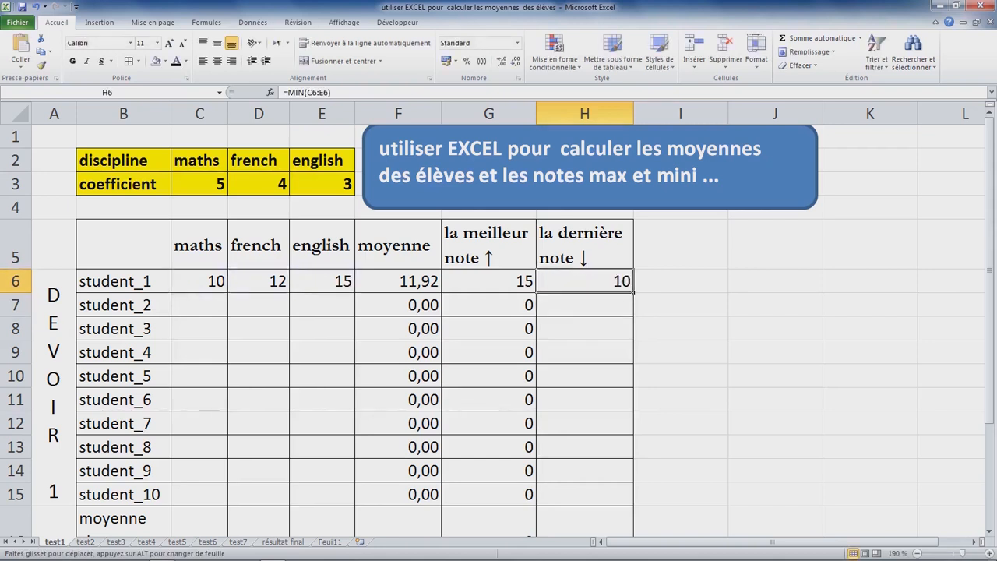
left_click_drag(633, 293, 634, 505)
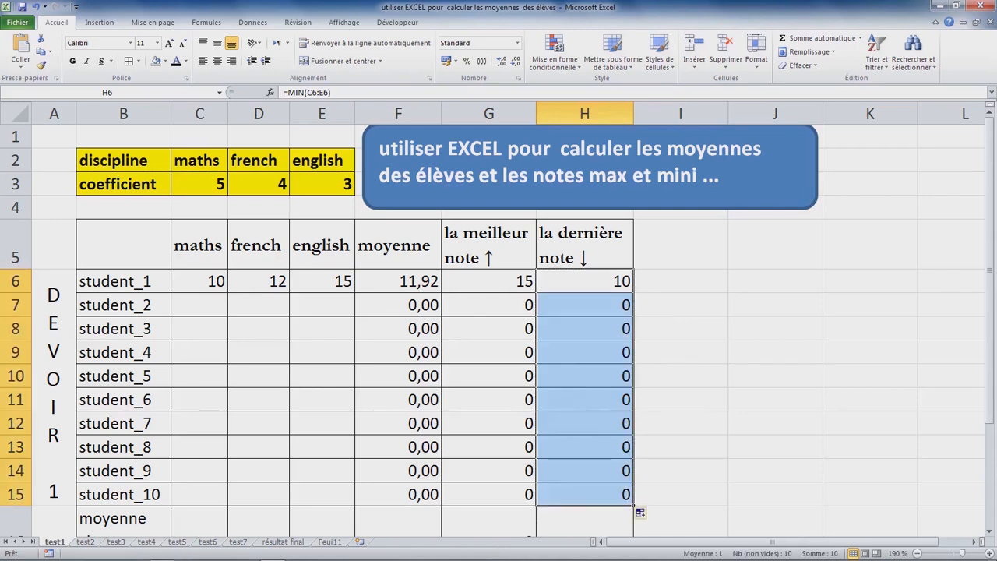
Step: Enter student_2's grades in row 7 as maths 20, french 18 and english 19
left_click(199, 305)
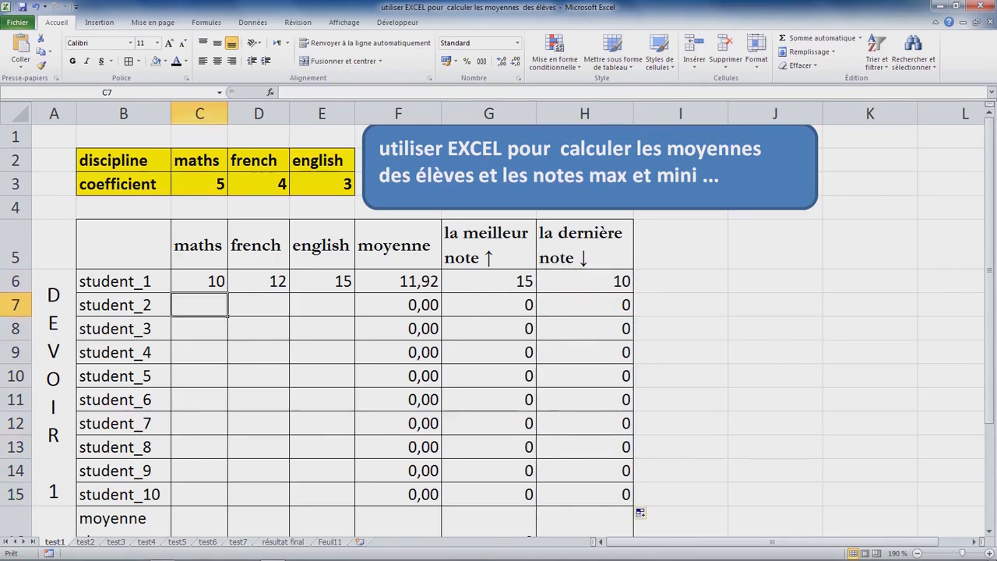
type("20")
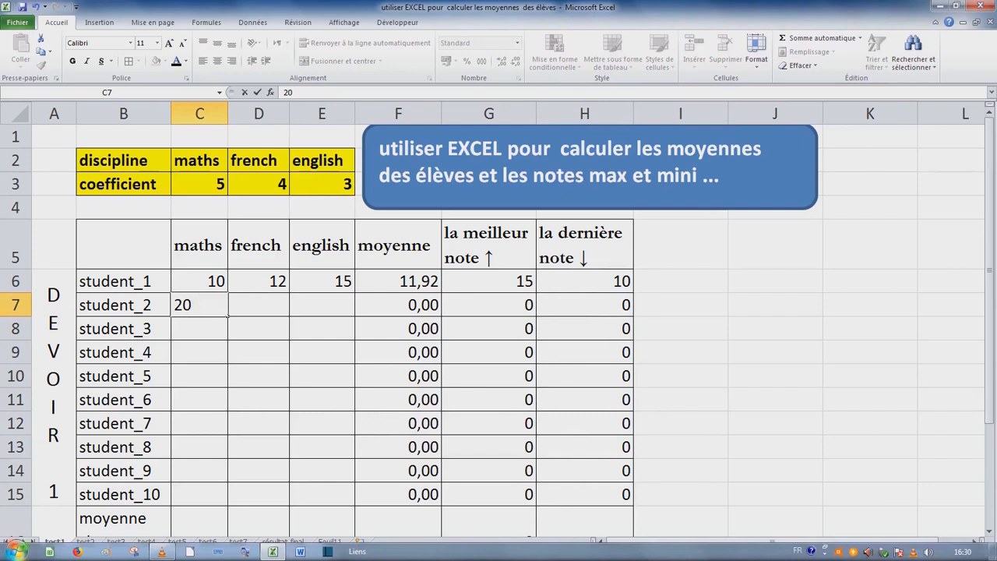
key("Tab")
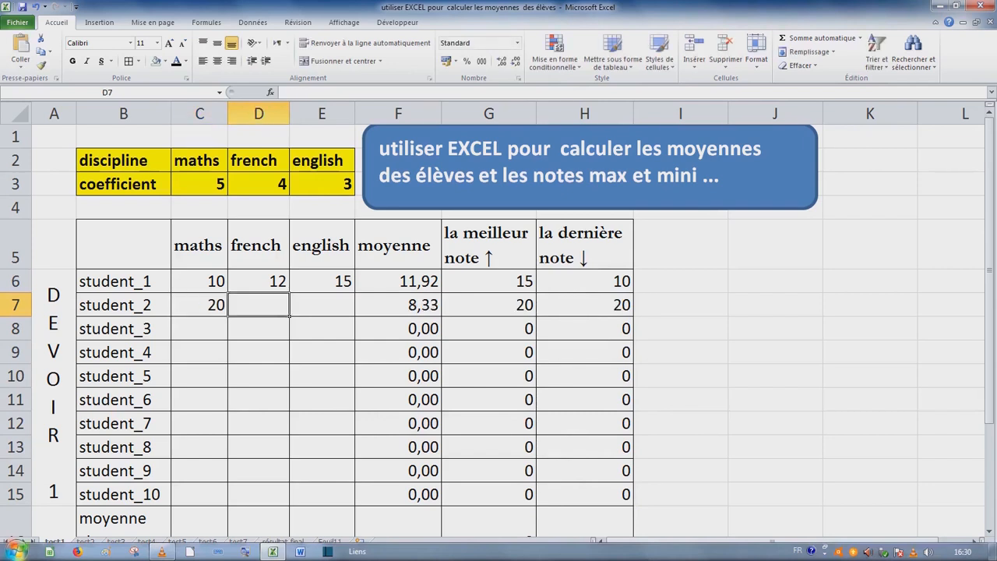
type("18")
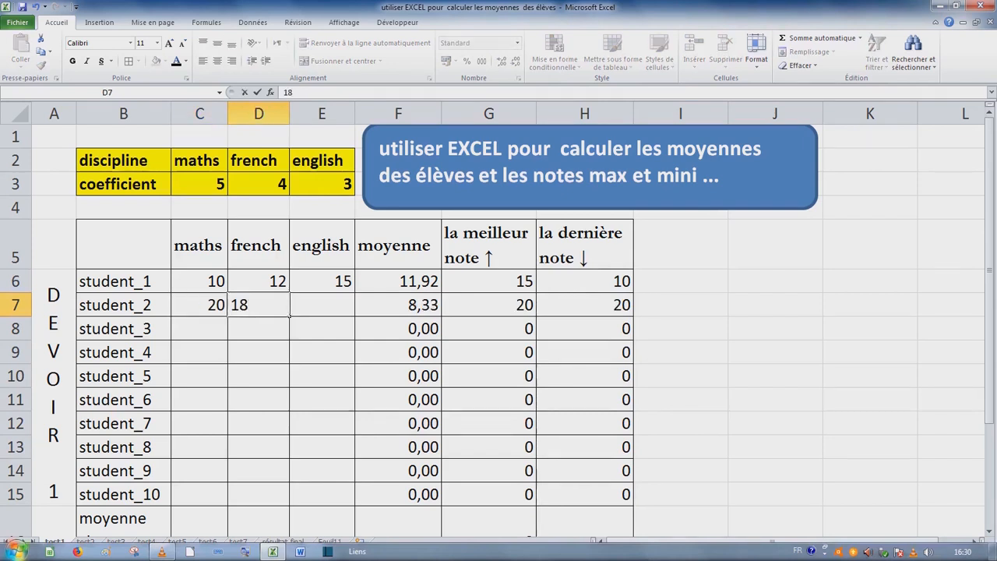
key("Tab")
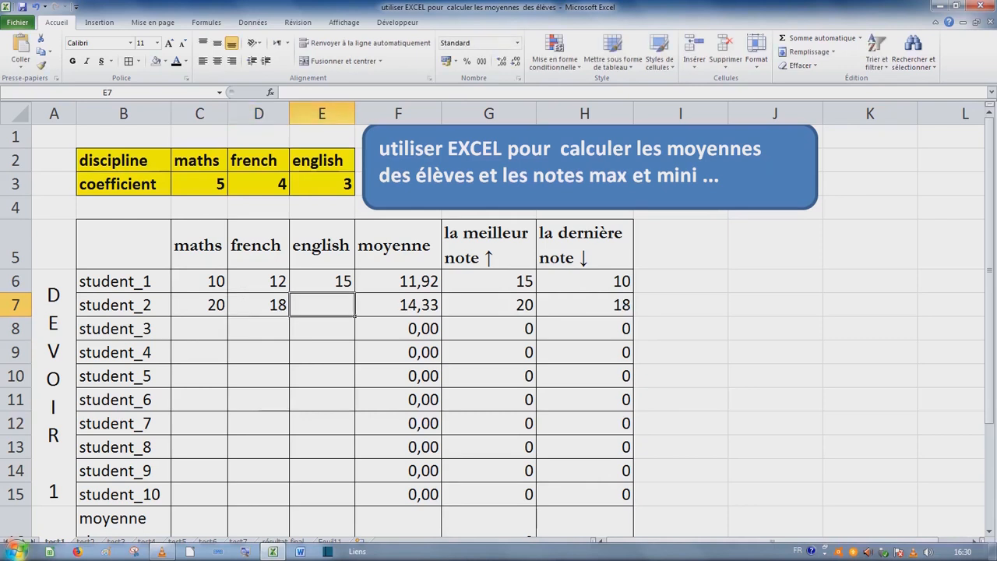
type("19")
key("Return")
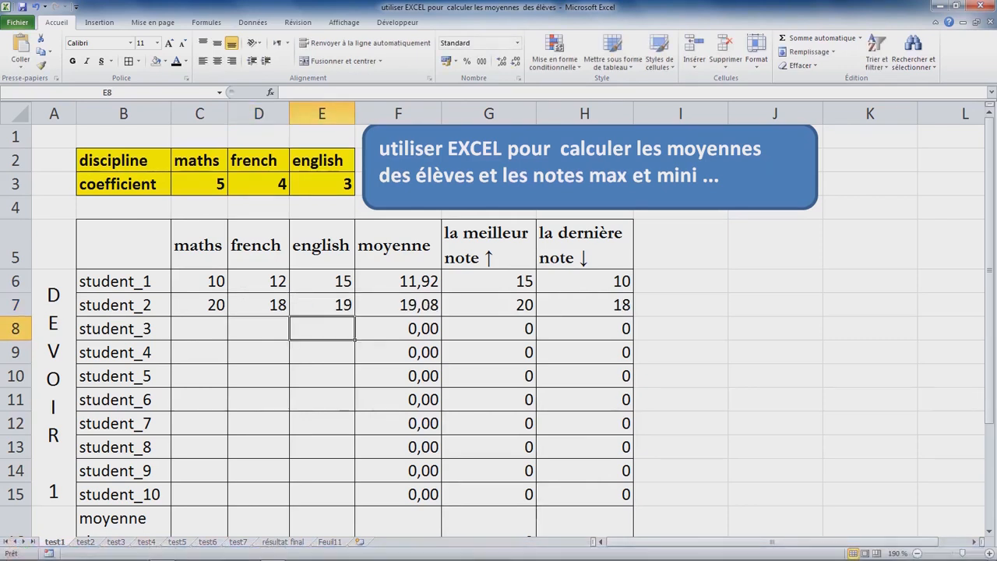
left_click(489, 305)
left_click(584, 305)
left_click_drag(198, 328, 335, 447)
scroll(499, 312, "down", 2)
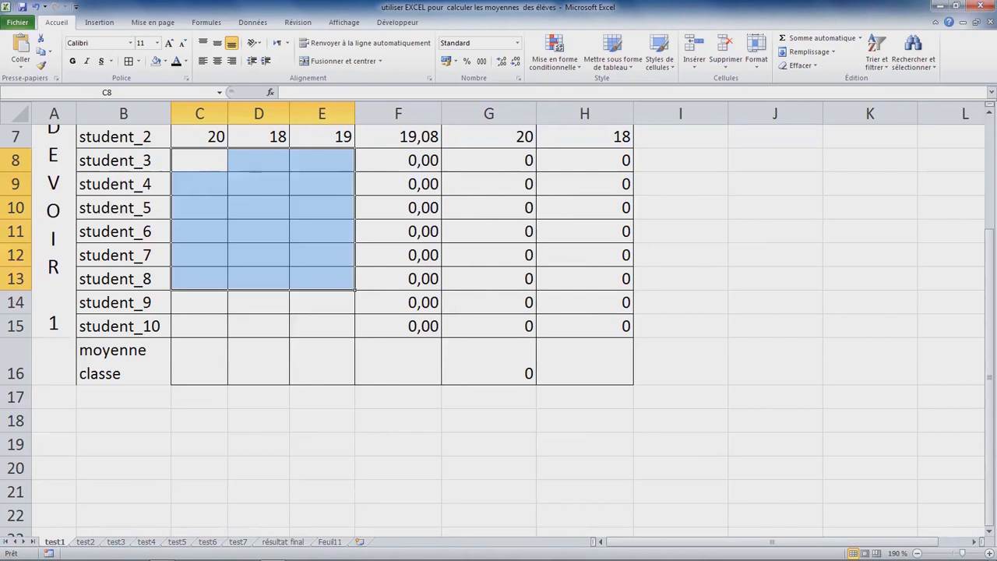
scroll(498, 312, "up", 1)
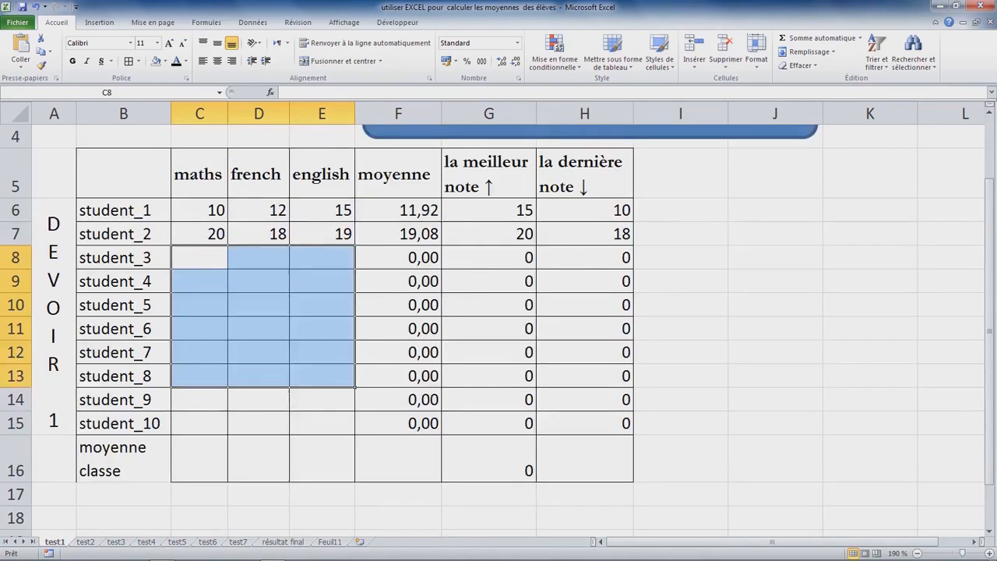
Step: Calculate the maths class average in C16 with =MOYENNE(C6:C15) and fill the formula across to F16
left_click(200, 459)
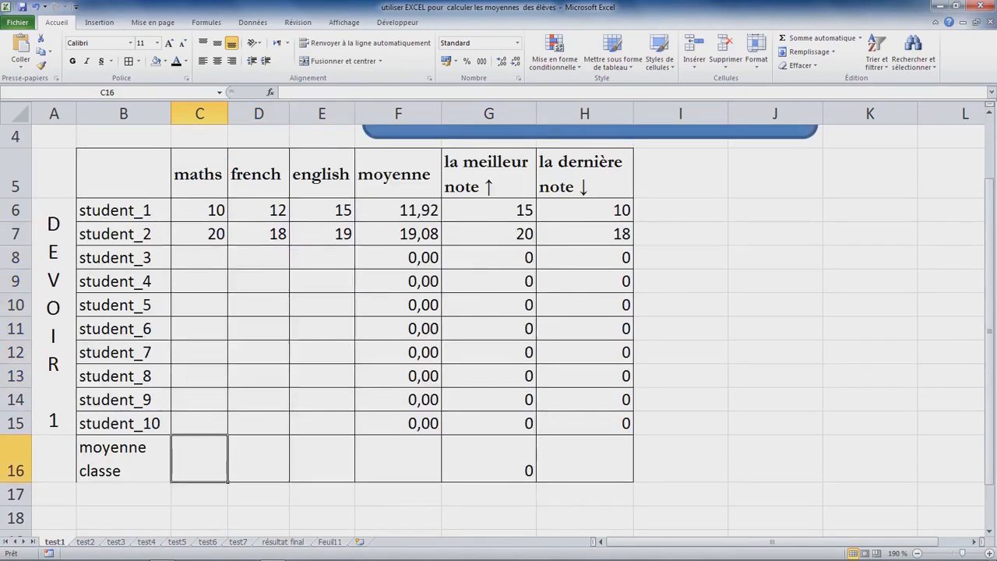
left_click(199, 210)
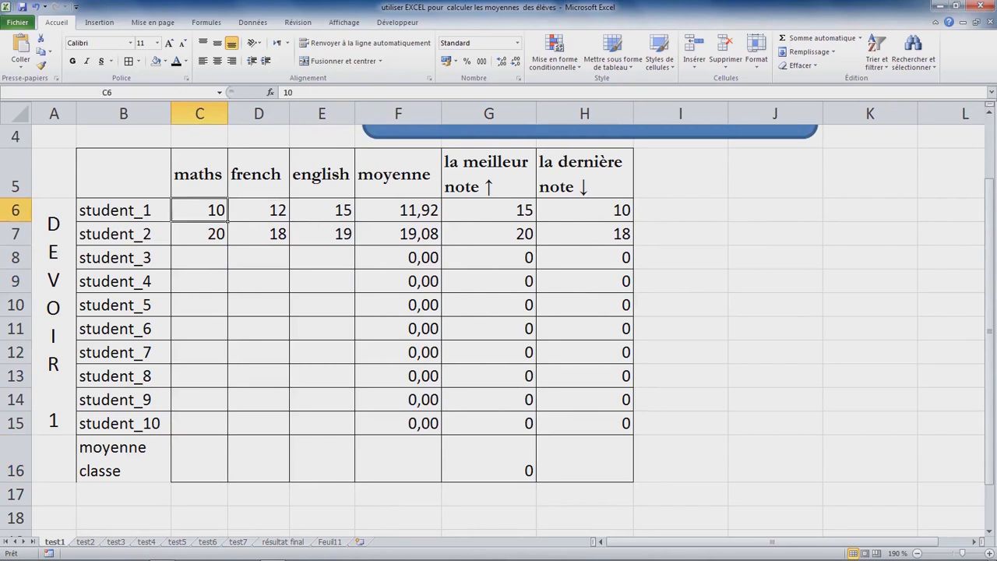
left_click(199, 458)
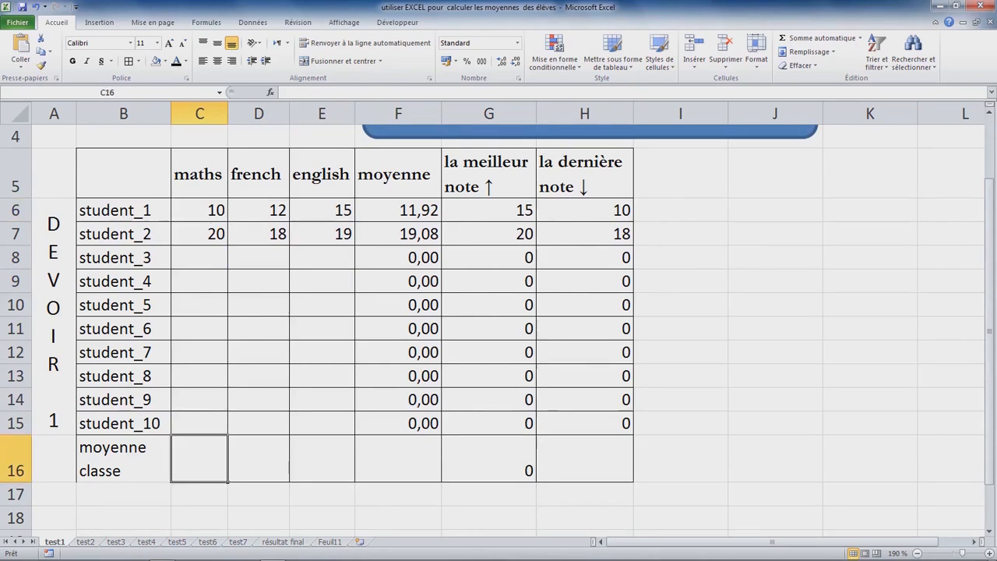
type("=mo")
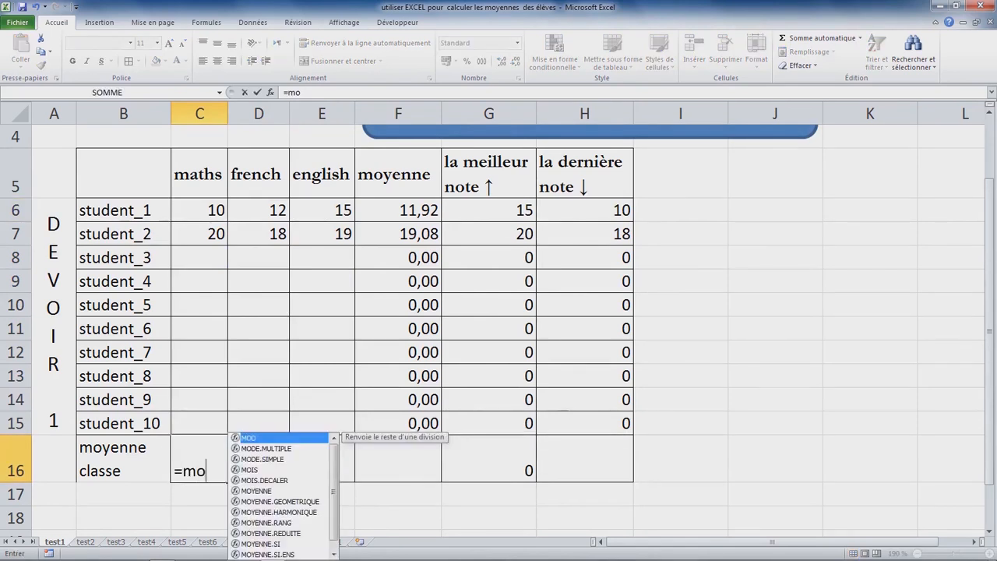
type("yznne")
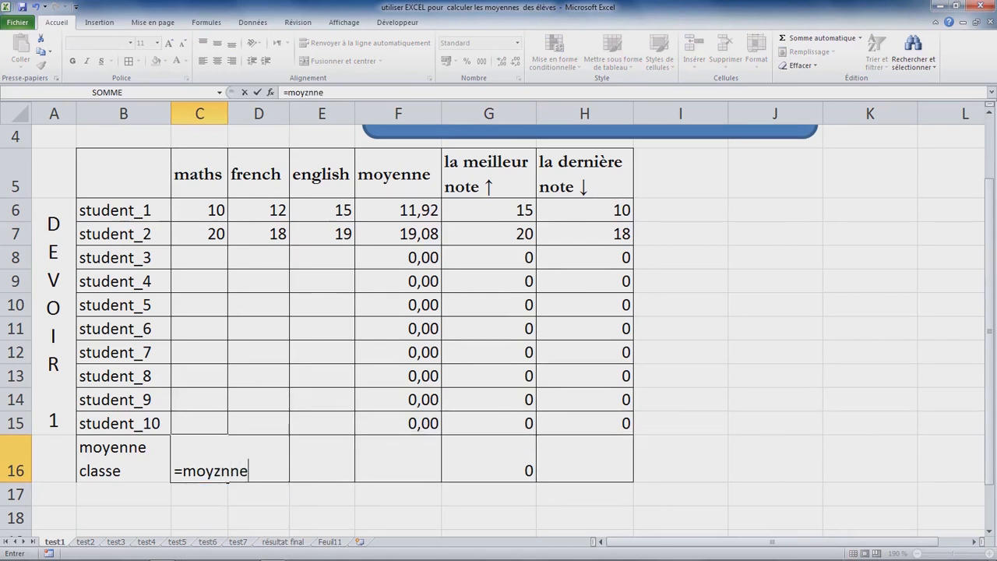
key("BackSpace")
key("BackSpace")
key("BackSpace")
key("BackSpace")
key("BackSpace")
key("Escape")
key("Tab")
key("Left")
key("F2")
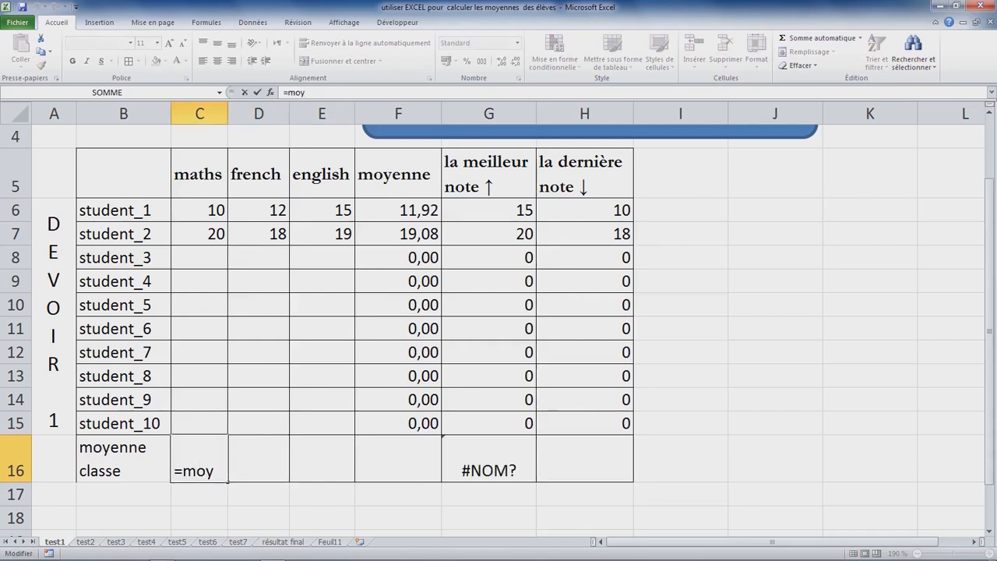
type("Z")
key("BackSpace")
type("ENNE")
key("Tab")
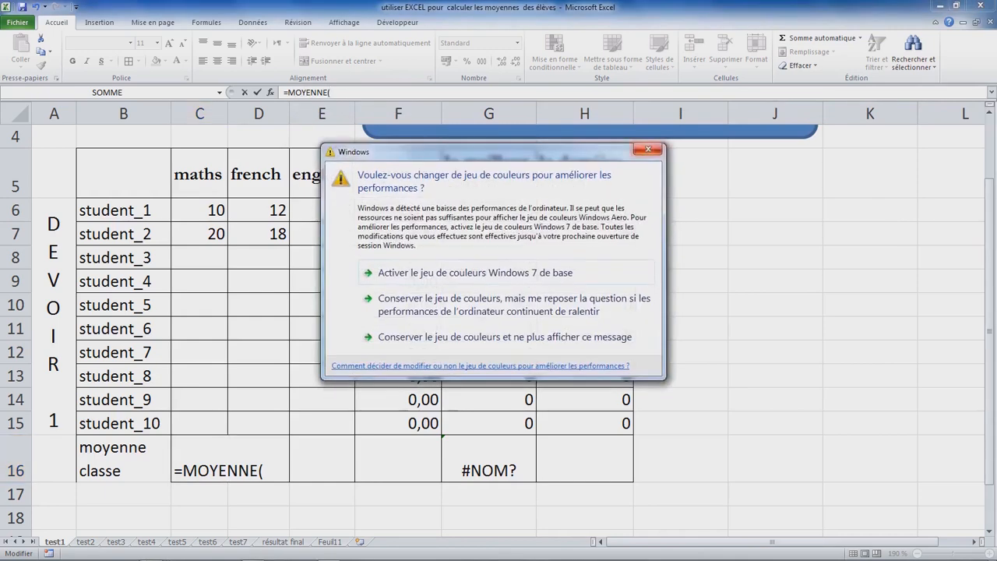
left_click(648, 150)
left_click_drag(209, 209, 218, 425)
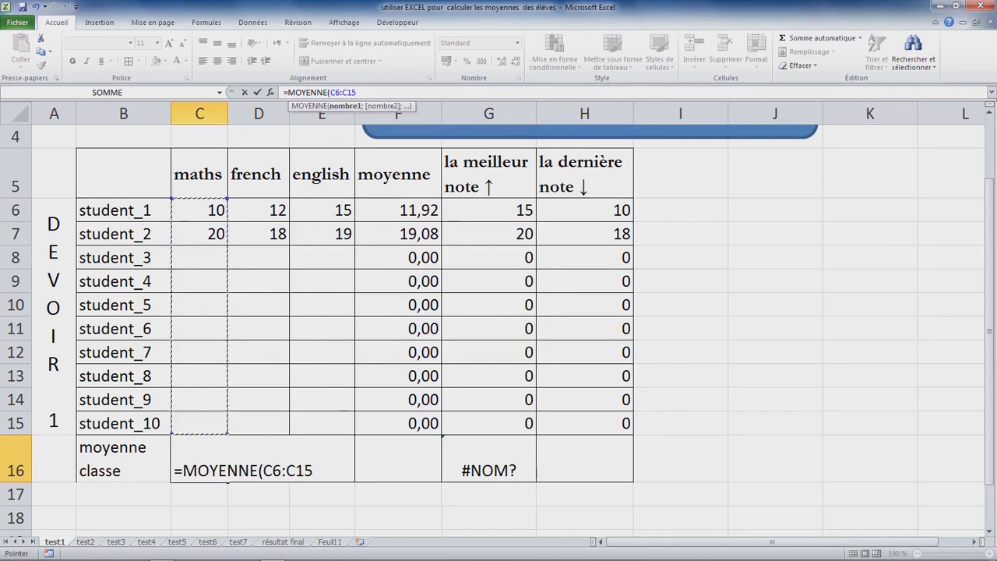
key("Return")
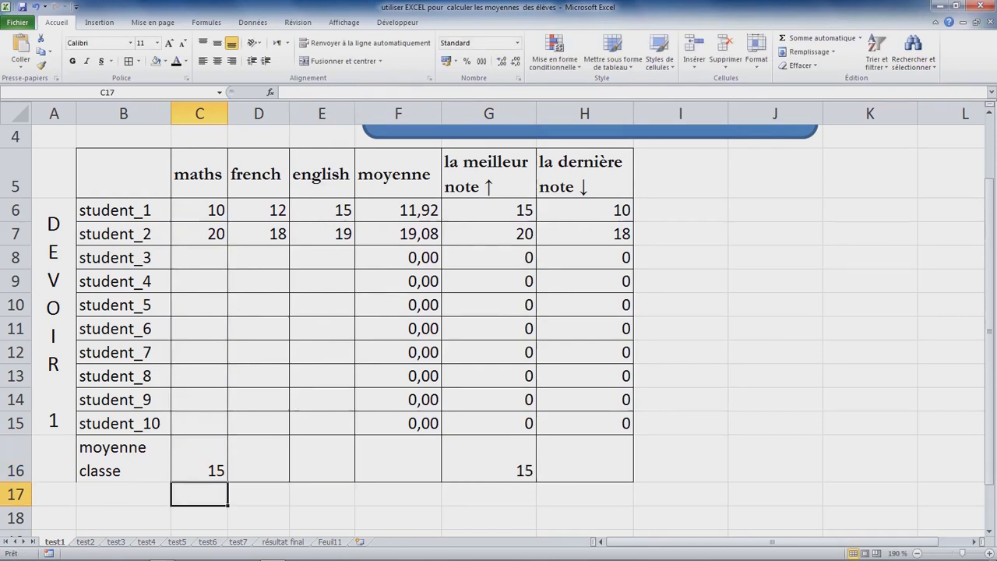
left_click(218, 468)
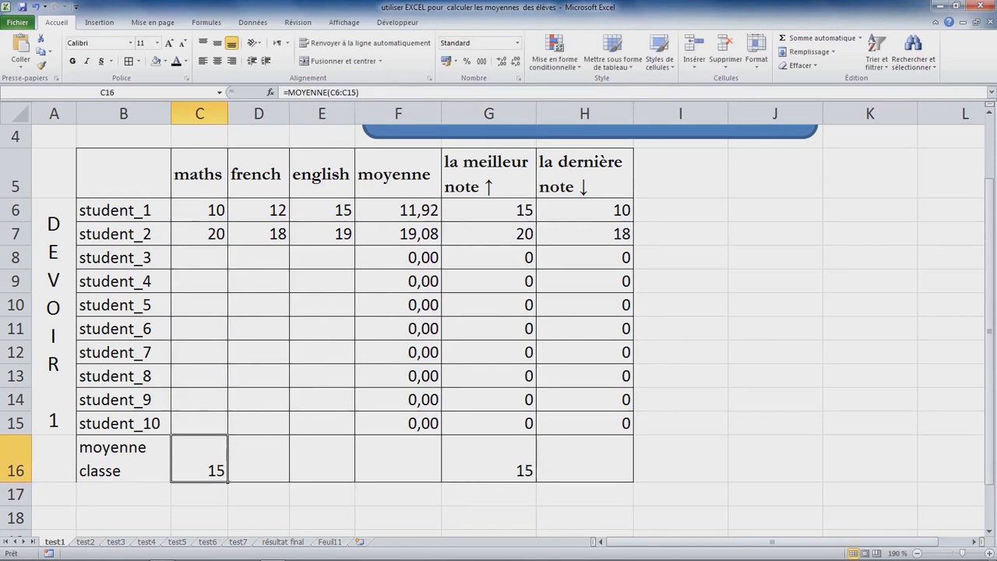
left_click_drag(228, 481, 425, 477)
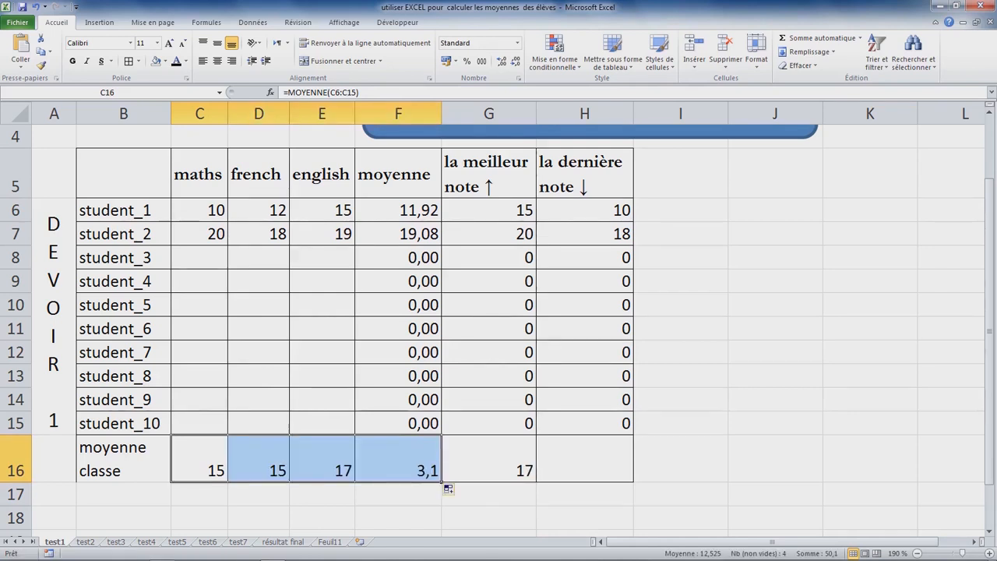
Step: Clear the best-grade formula from G16 in the moyenne classe row
left_click(488, 460)
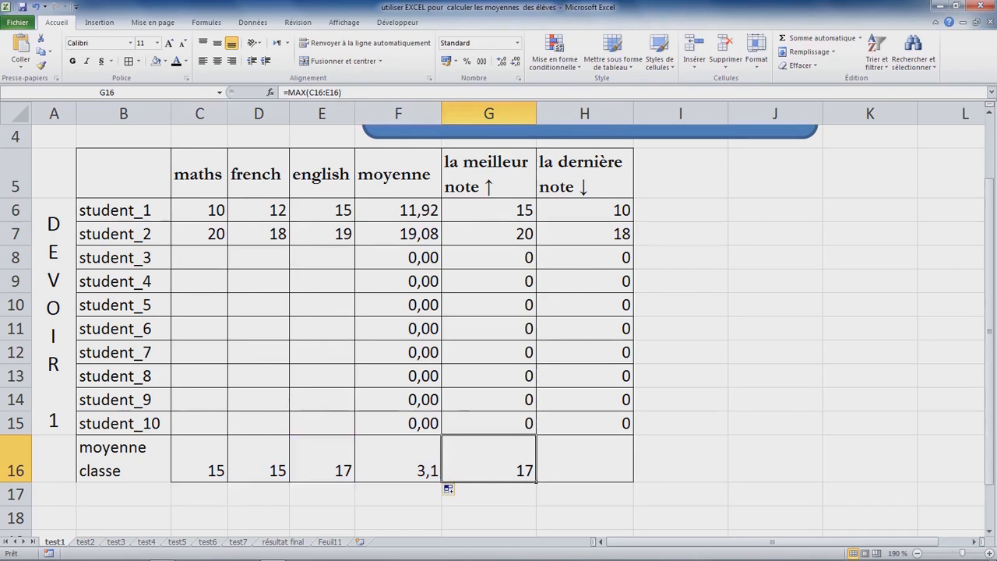
left_click(259, 460)
left_click(489, 459)
key("Delete")
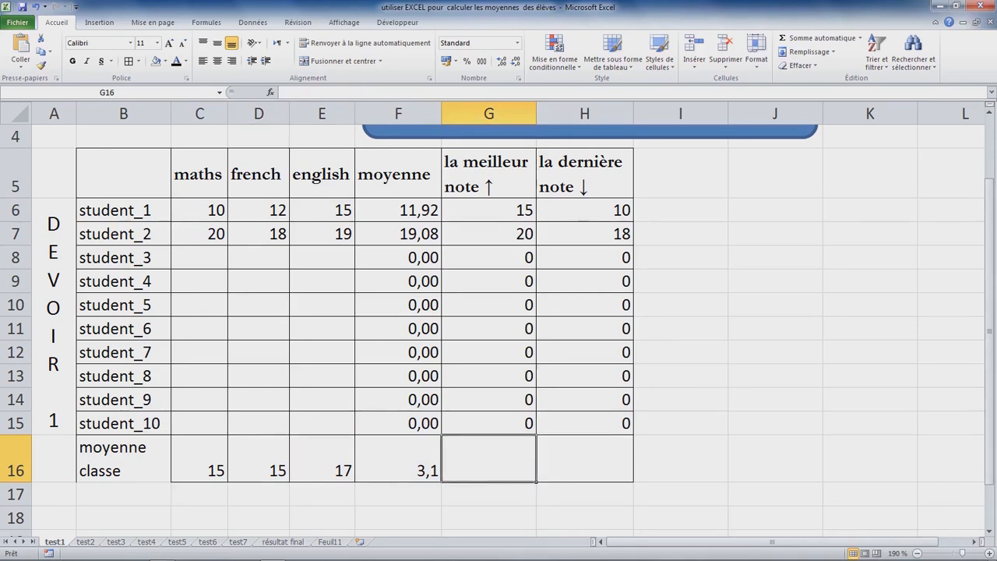
left_click(585, 459)
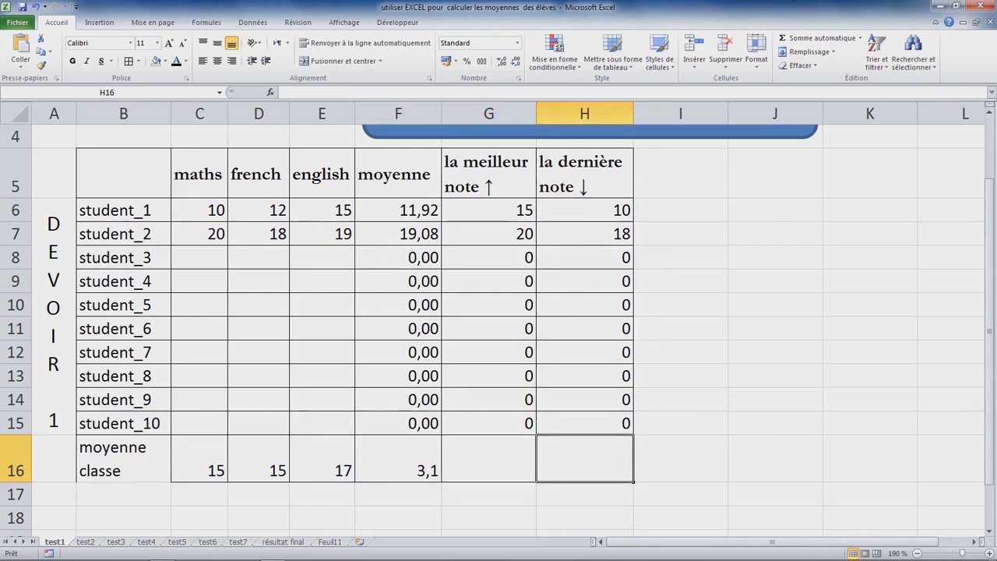
left_click(398, 459)
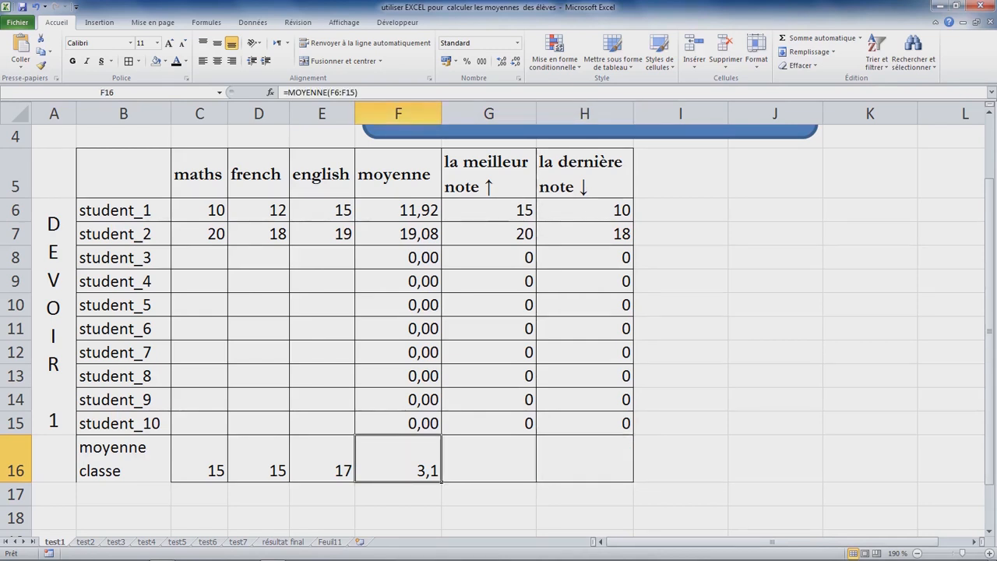
Step: Fill the grades of student_3 to student_10 in C8:E15 with random values using +ALEA.ENTRE.BORNES(10;20)
left_click(199, 258)
left_click_drag(199, 258, 322, 423)
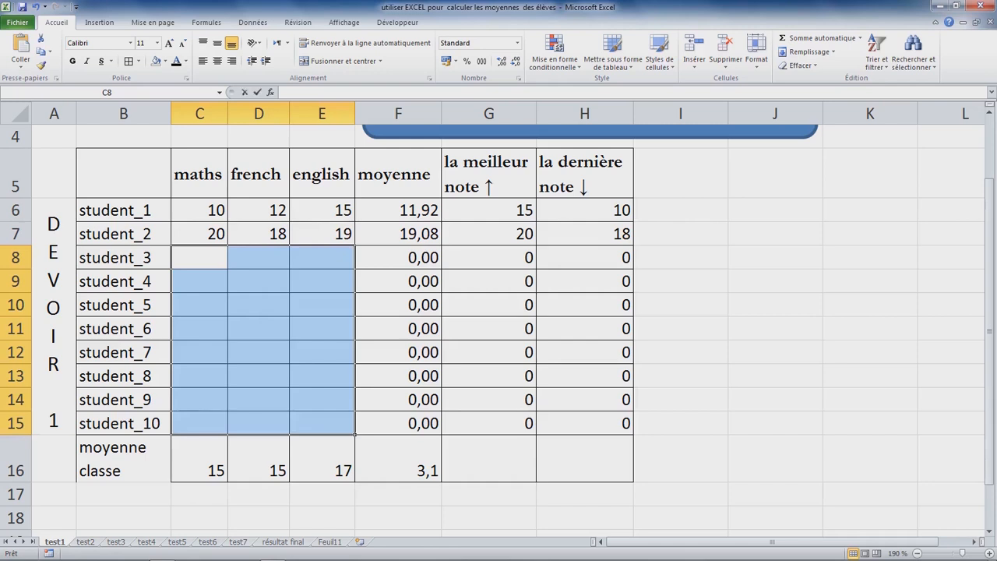
type("+ALEA")
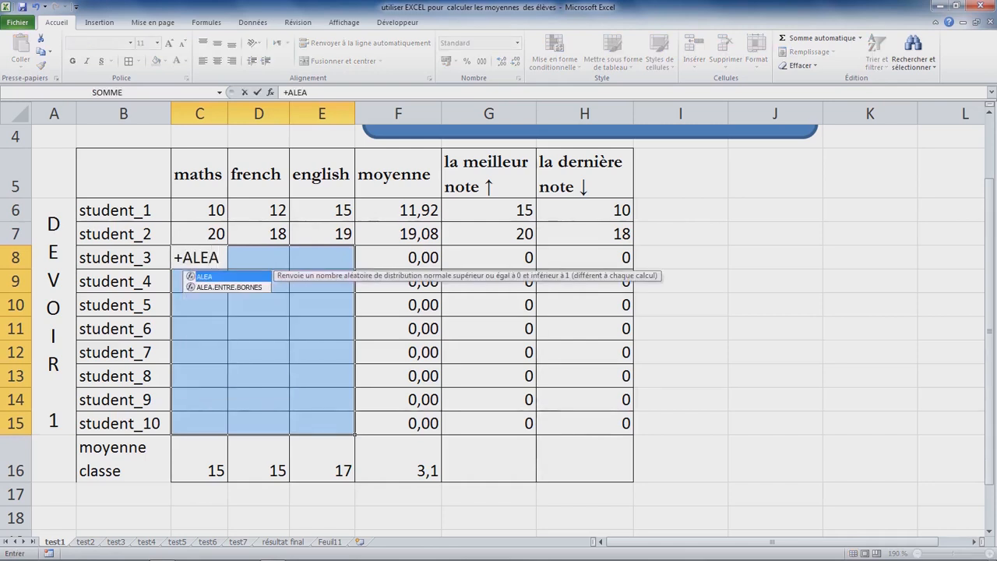
key("Down")
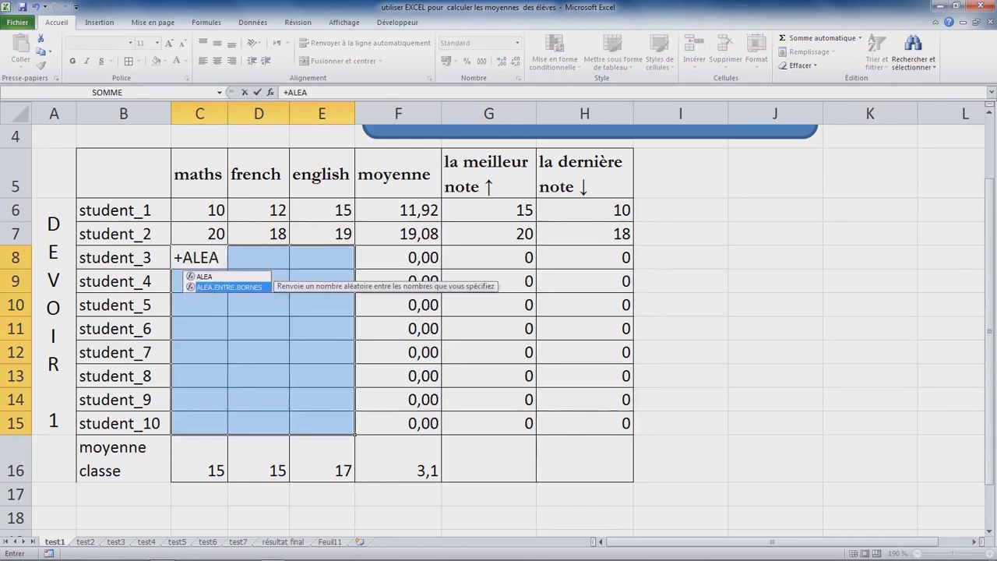
key("Tab")
type("10")
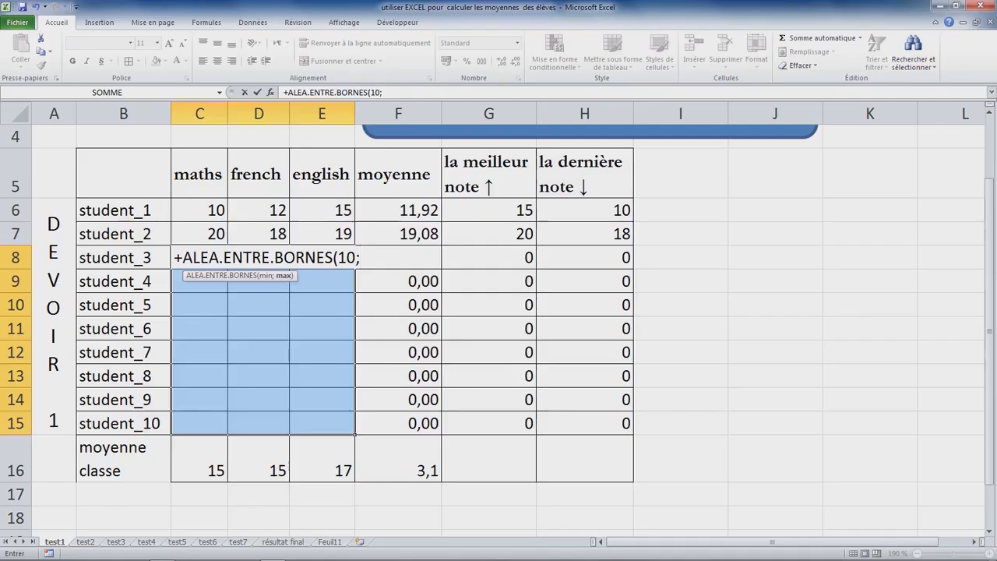
type("20)")
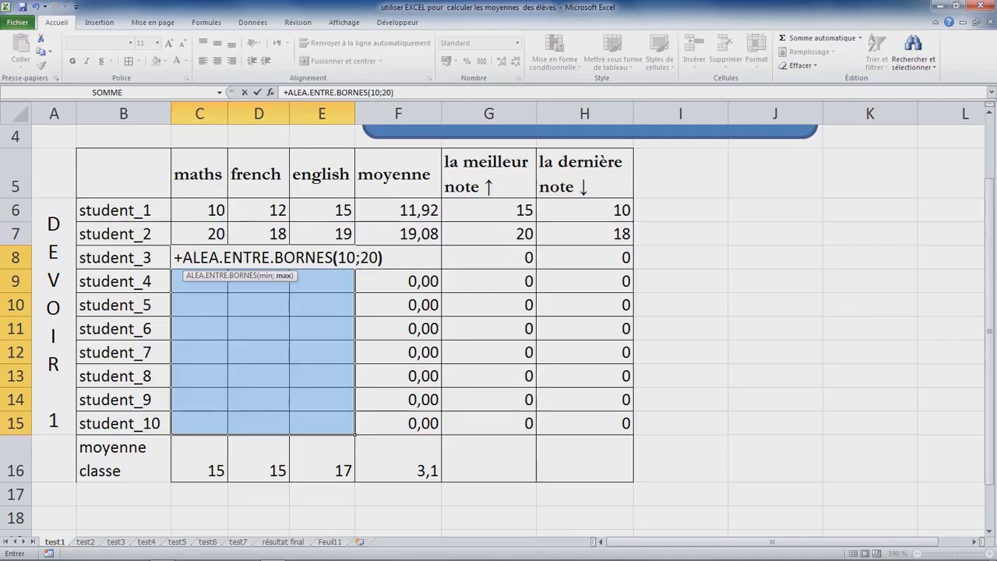
key("ctrl+Return")
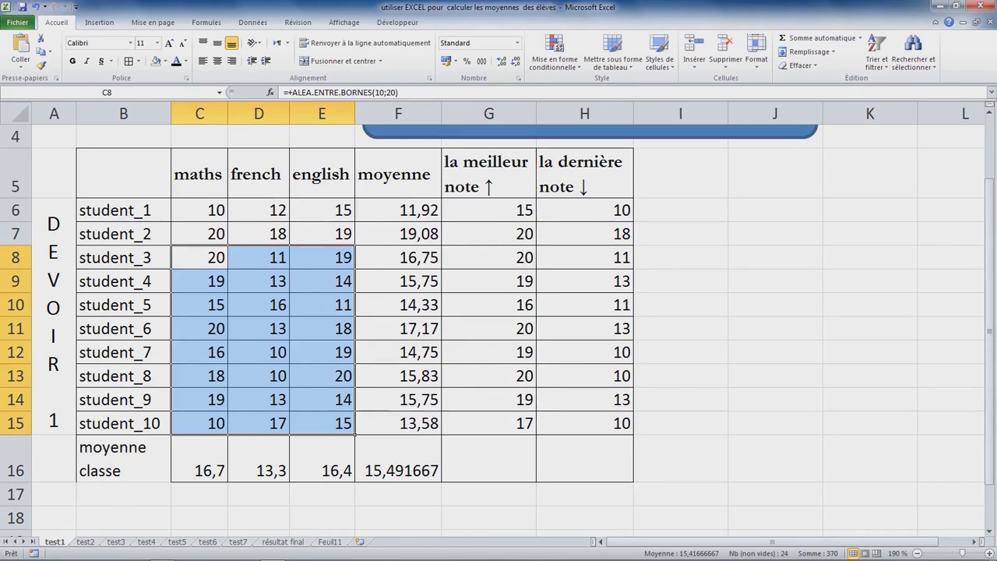
Step: Format the overall class average in F16 to show two decimal places
left_click(398, 459)
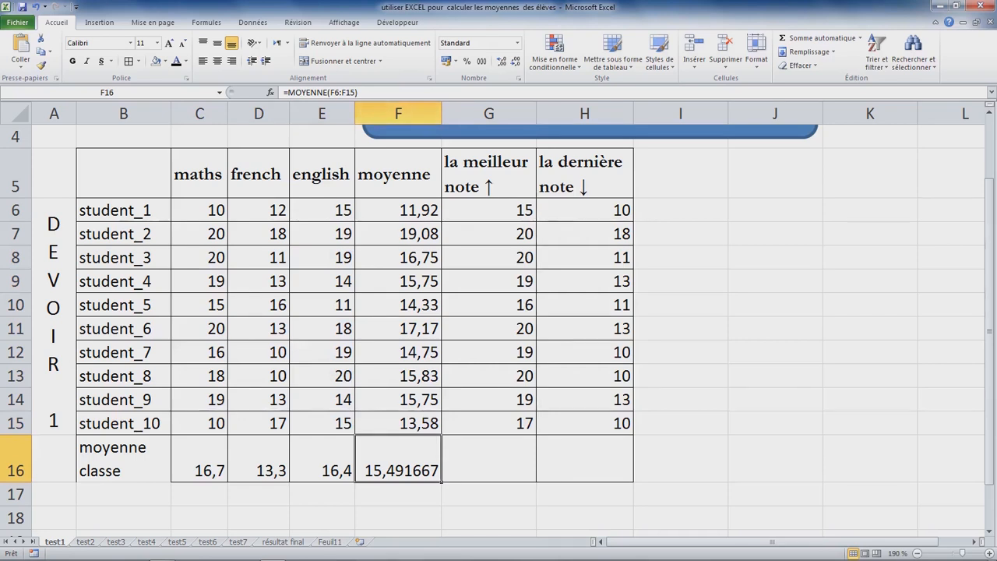
left_click(516, 60)
left_click(516, 61)
left_click(516, 61)
left_click(516, 61)
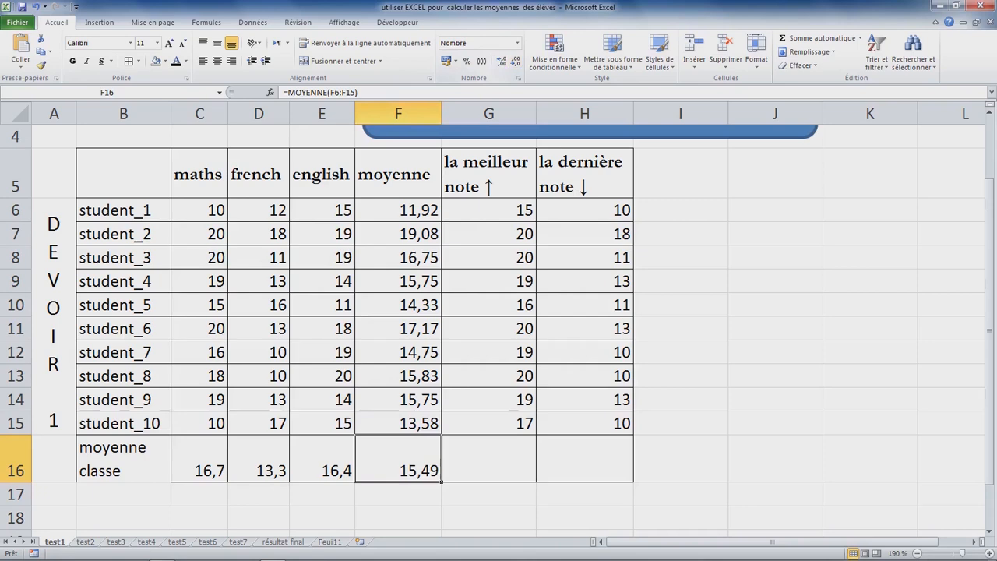
Step: Extend the best-grade formula from G15 to G16 and the lowest-grade formula from H15 to H16
left_click(488, 459)
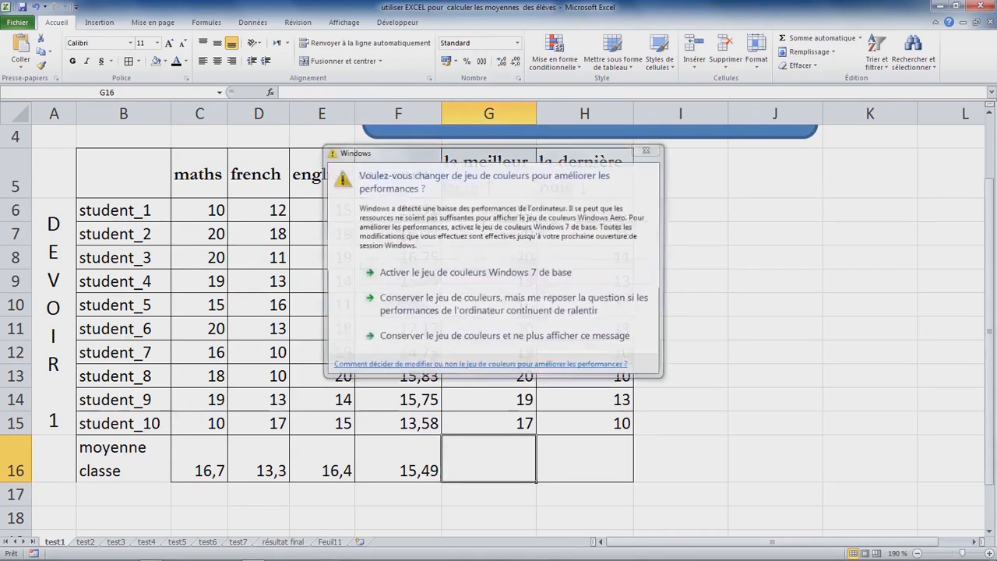
left_click(488, 174)
left_click(489, 459)
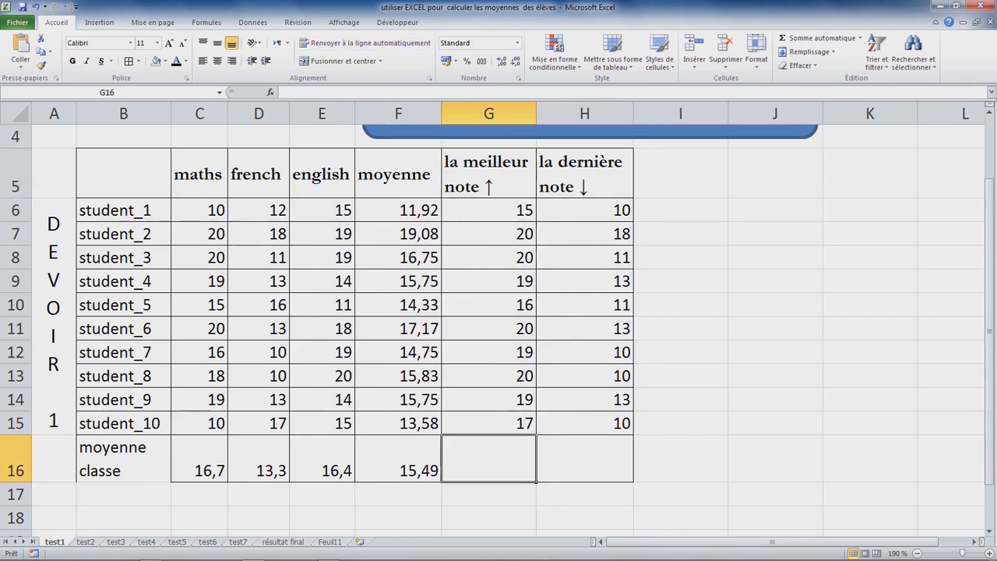
left_click(584, 458)
left_click(489, 459)
left_click(488, 211)
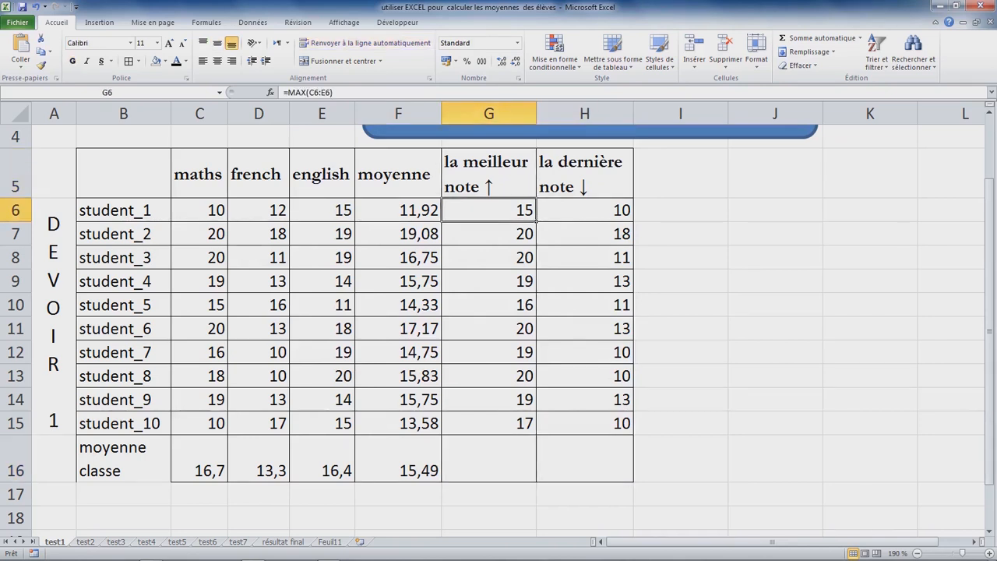
left_click(488, 423)
left_click_drag(536, 434, 534, 468)
left_click(584, 423)
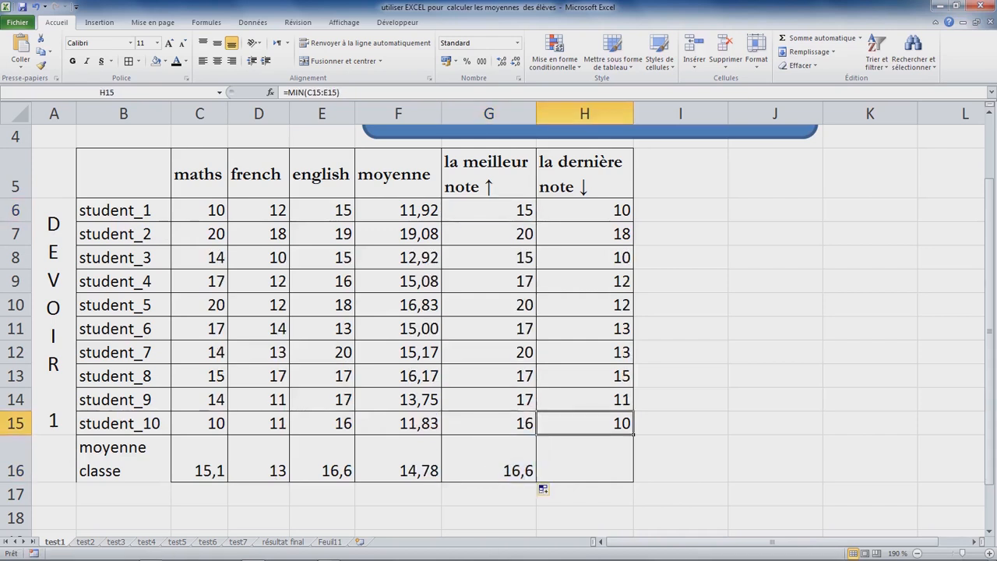
left_click_drag(633, 435, 634, 469)
left_click(680, 352)
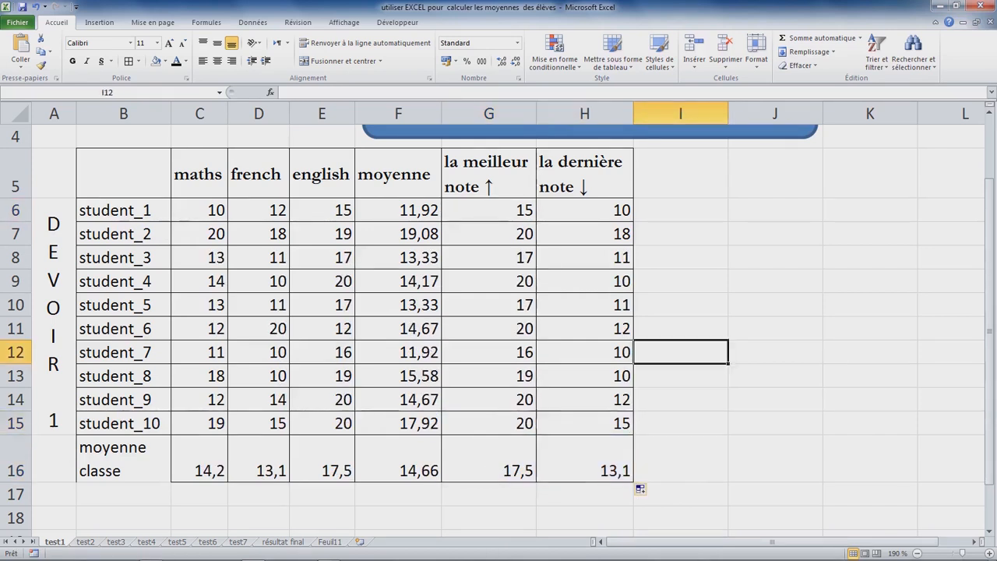
left_click(259, 328)
left_click(258, 258)
left_click(321, 304)
left_click(259, 352)
left_click(259, 258)
left_click(775, 258)
double_click(775, 258)
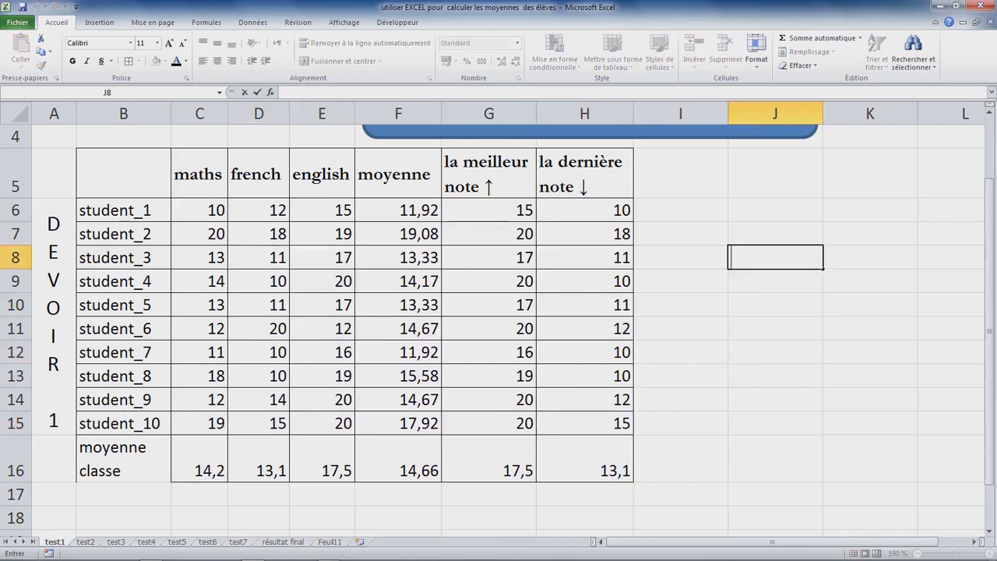
left_click(775, 352)
Step: Copy the grades in C6:E15 and paste them in place as values only (Valeurs) with Collage spécial
left_click(200, 258)
left_click(199, 210)
left_click_drag(200, 210, 322, 423)
key("ctrl+c")
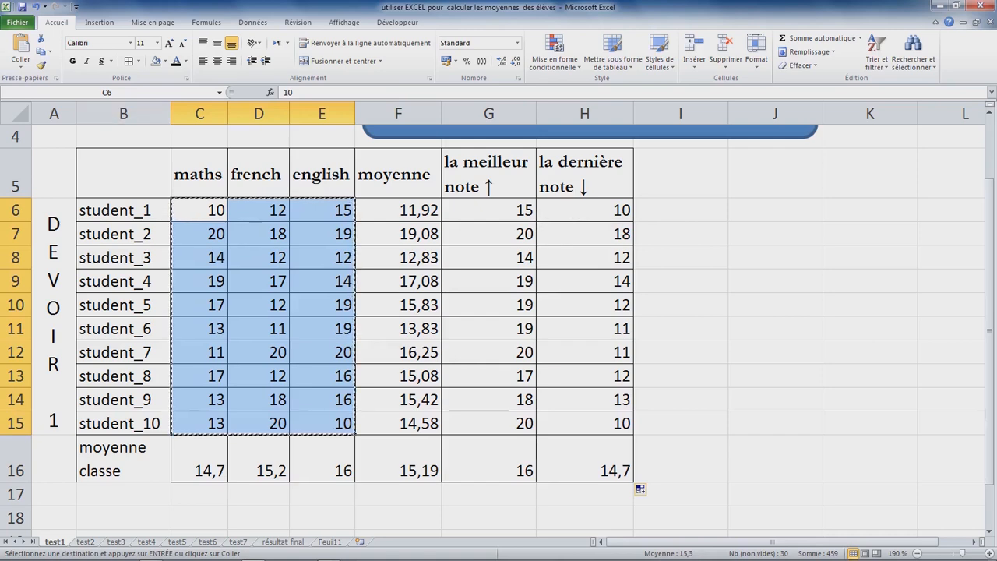
left_click(21, 63)
left_click(55, 190)
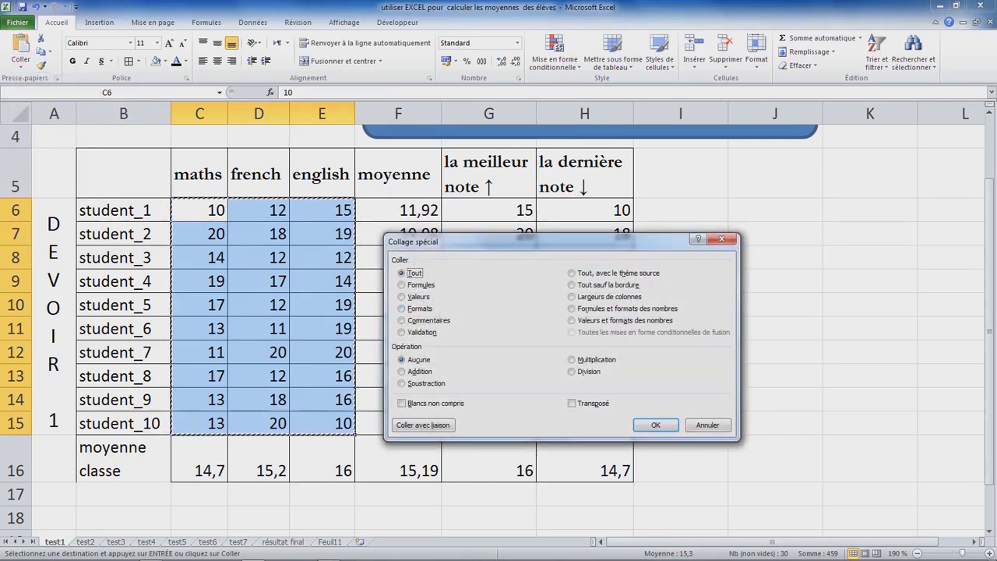
left_click(402, 297)
left_click(655, 425)
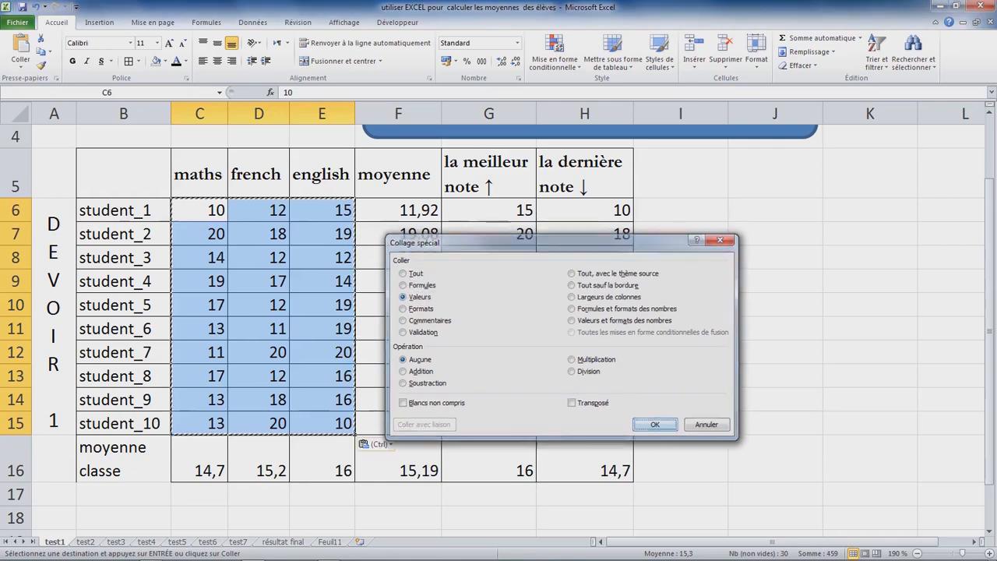
left_click(680, 304)
left_click(259, 329)
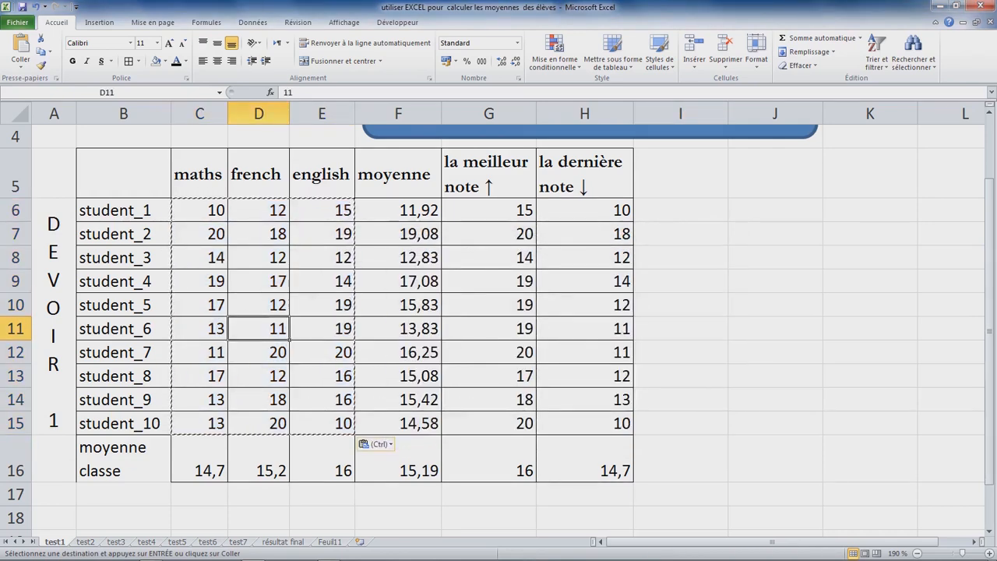
scroll(499, 312, "up", 1)
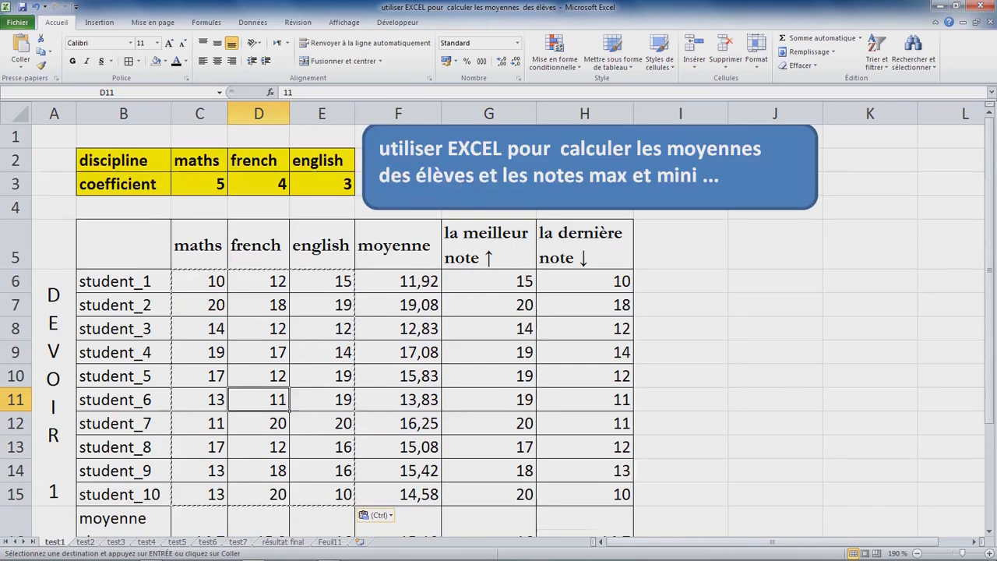
key("Escape")
left_click(775, 304)
left_click(489, 281)
left_click(680, 352)
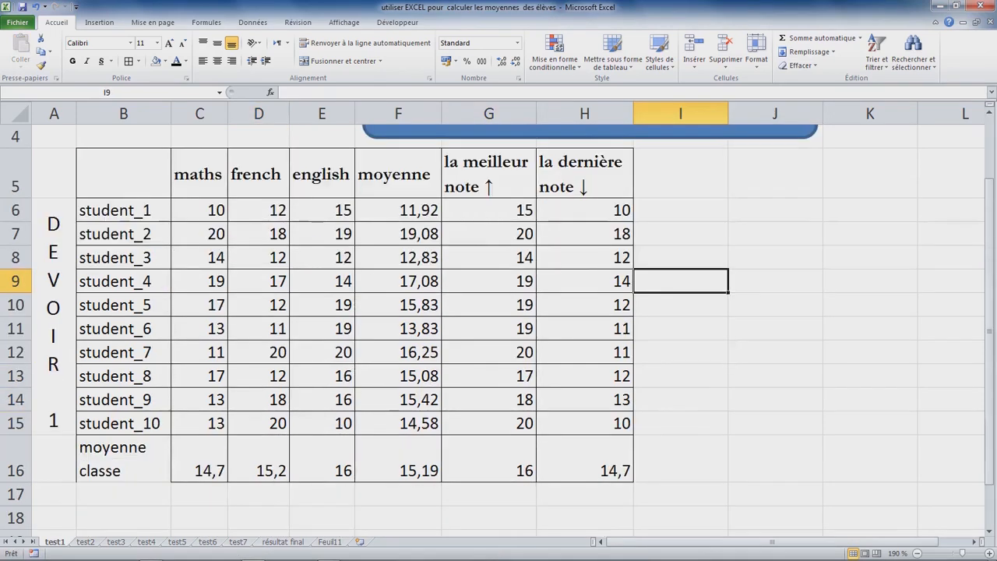
Step: Look through the tables on the sheets from test2 to résultat final
left_click(488, 495)
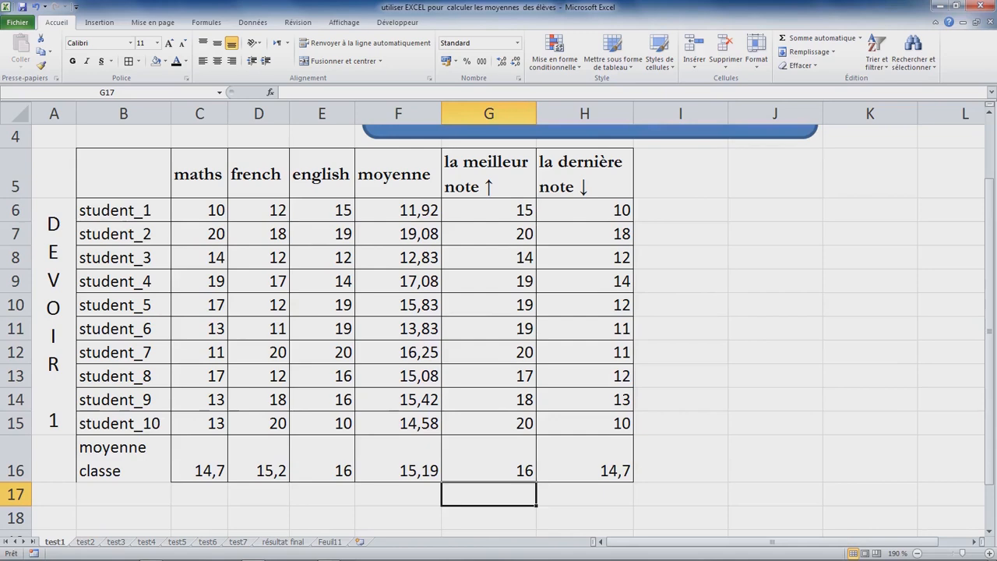
key("ctrl+Page_Down")
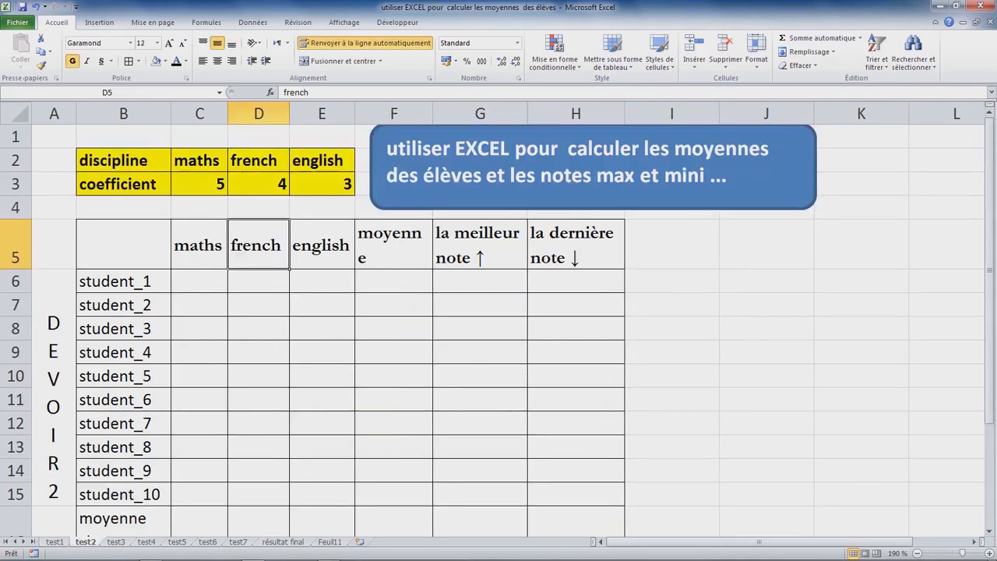
key("ctrl+Page_Down")
key("ctrl+Page_Down")
key("ctrl+Page_Down")
key("ctrl+Page_Down")
key("ctrl+Page_Down")
key("ctrl+Page_Down")
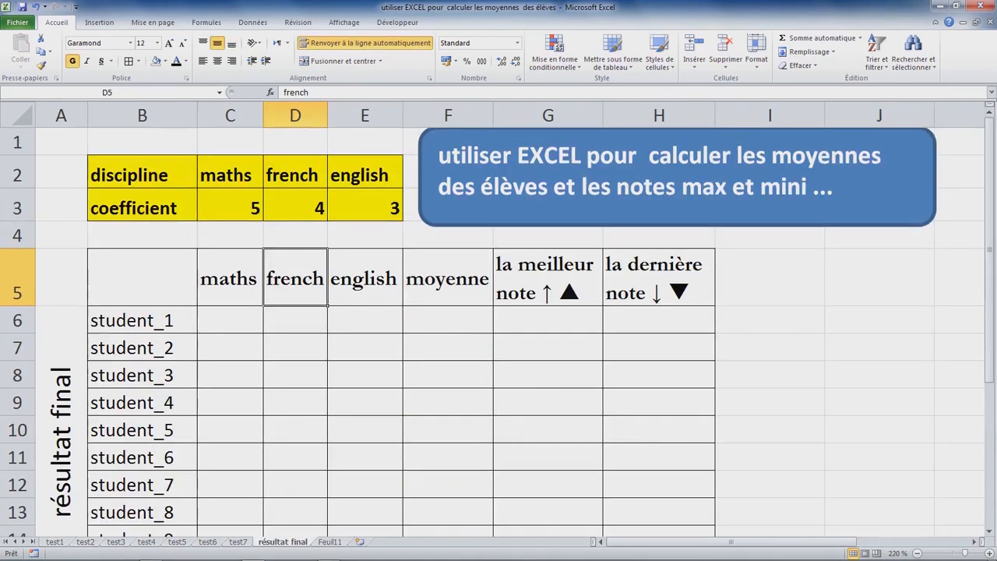
key("ctrl+Page_Up")
key("ctrl+Page_Up")
key("ctrl+Page_Up")
key("ctrl+Page_Up")
key("ctrl+Page_Up")
key("ctrl+Page_Up")
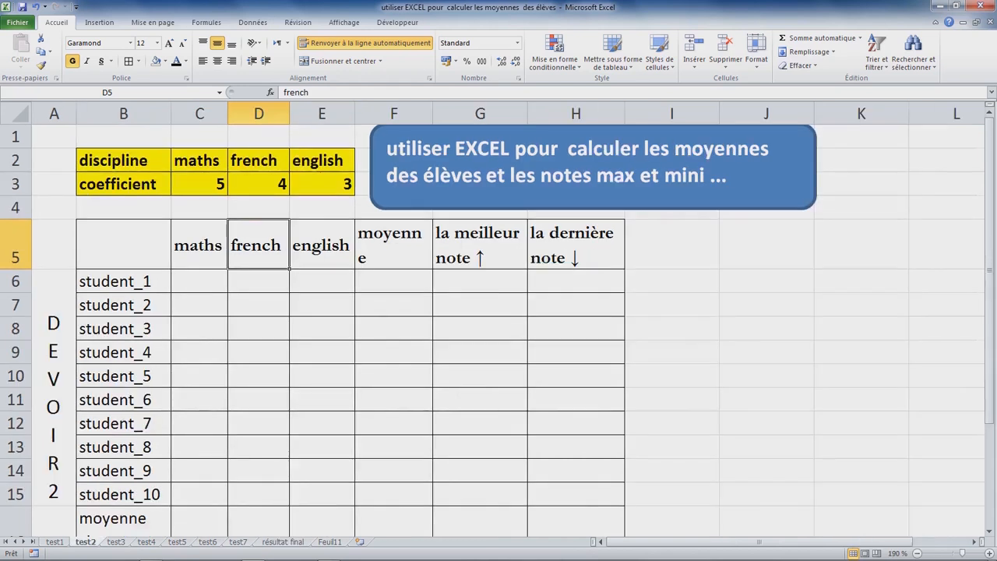
Step: Group the sheets test2 to test7 and widen column F so the moyenne heading fits on one line
key("ctrl+shift+Page_Down")
key("ctrl+shift+Page_Down")
key("ctrl+shift+Page_Down")
key("ctrl+shift+Page_Down")
key("ctrl+shift+Page_Down")
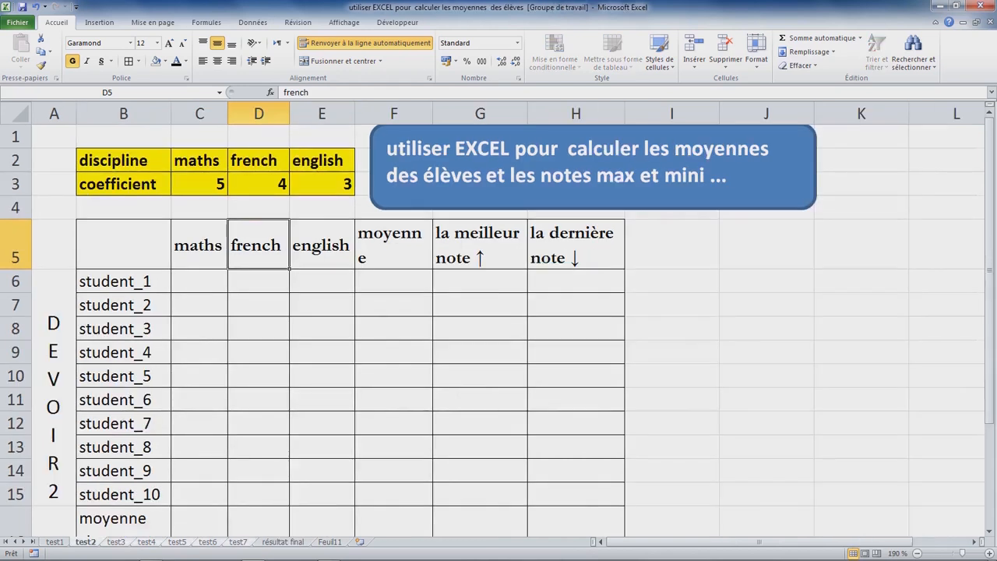
left_click(393, 244)
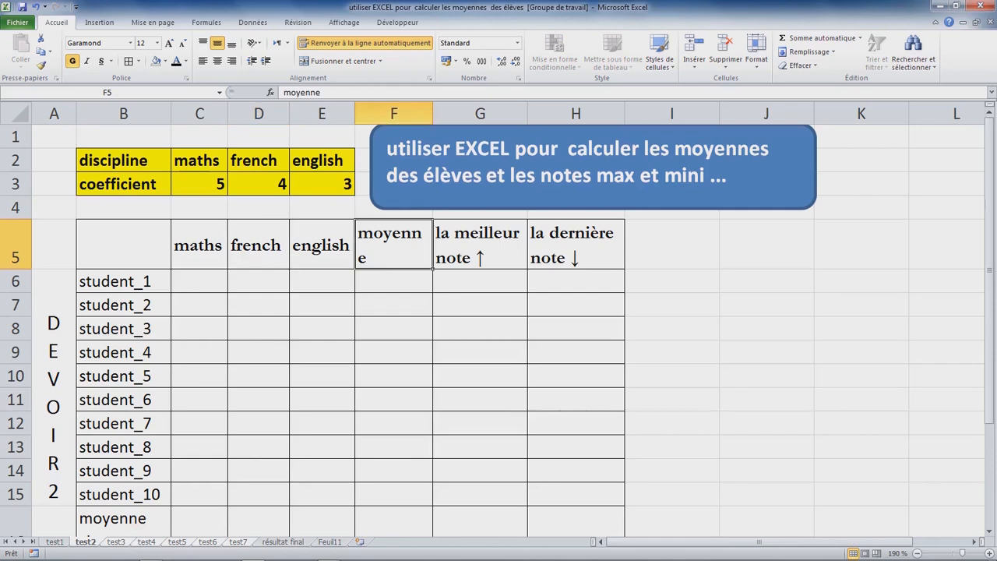
left_click_drag(432, 114, 441, 113)
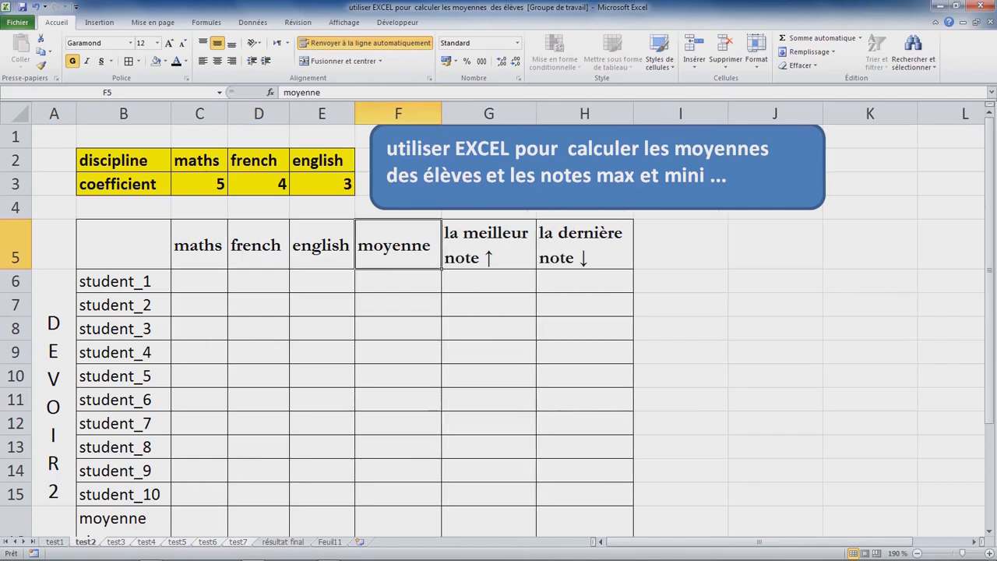
left_click(398, 281)
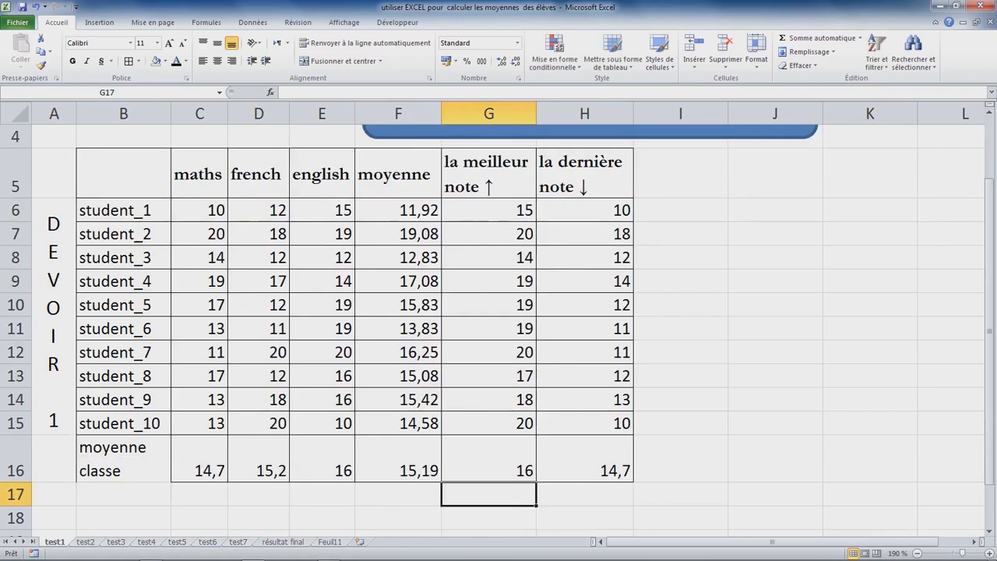
Step: Try to copy the test1 formulas in F6:H15 together with the class averages in C16:H16
left_click(398, 211)
left_click(489, 211)
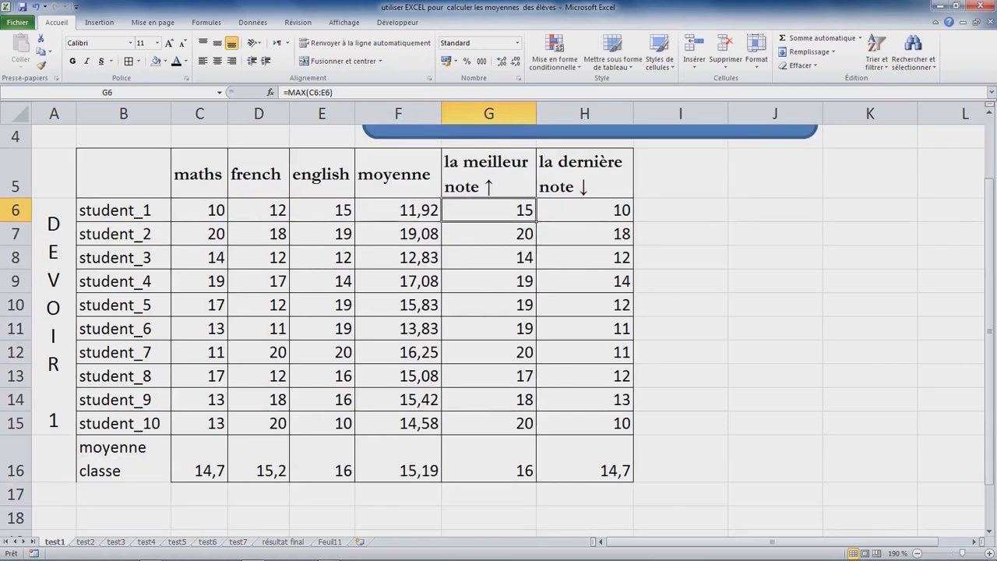
left_click_drag(399, 210, 585, 423)
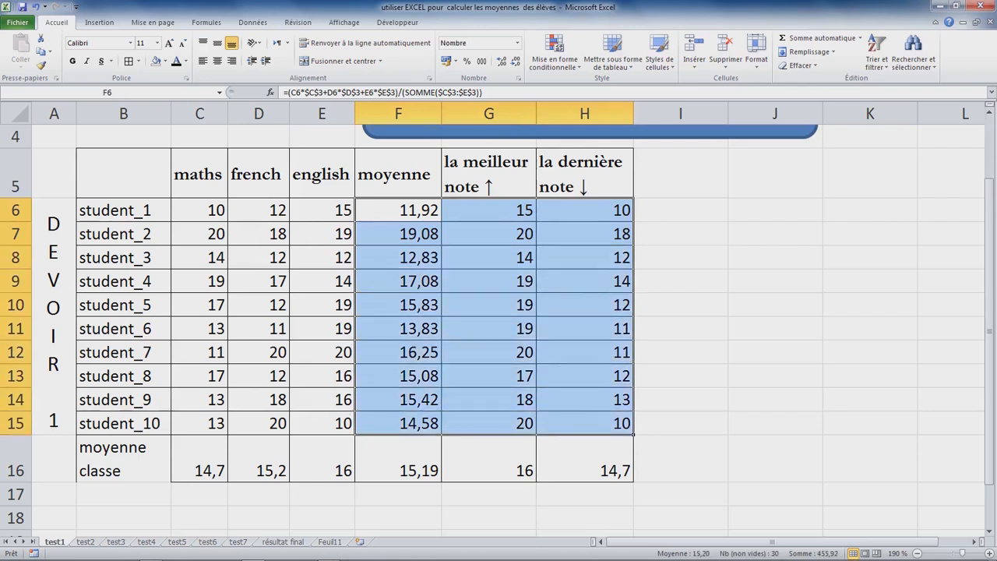
left_click_drag(199, 470, 584, 471)
key("ctrl+c")
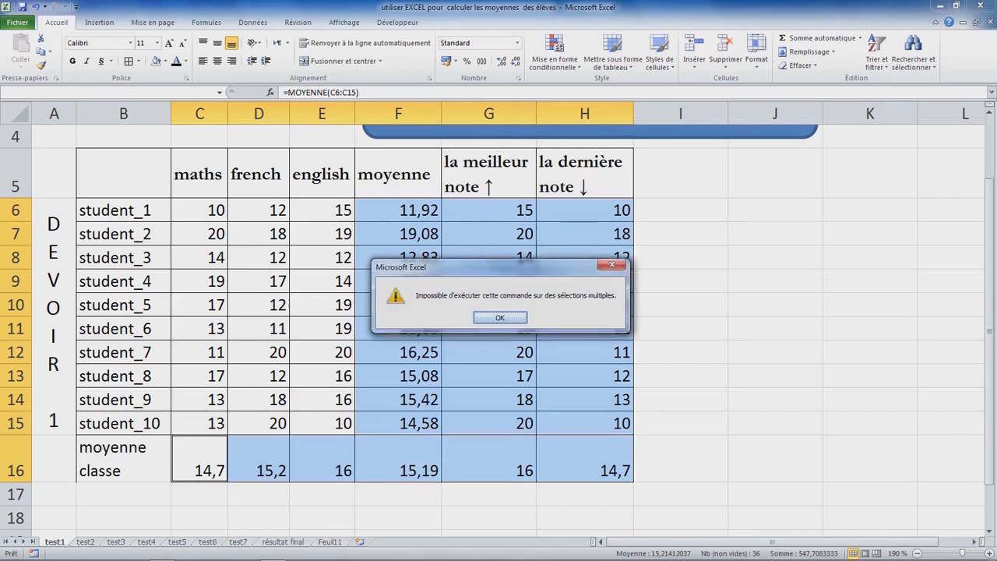
left_click(500, 317)
Step: Copy the formulas in F6:H15 of test1 and paste them at F6 on the grouped sheets test2 to test7
left_click_drag(398, 210, 623, 424)
key("ctrl+c")
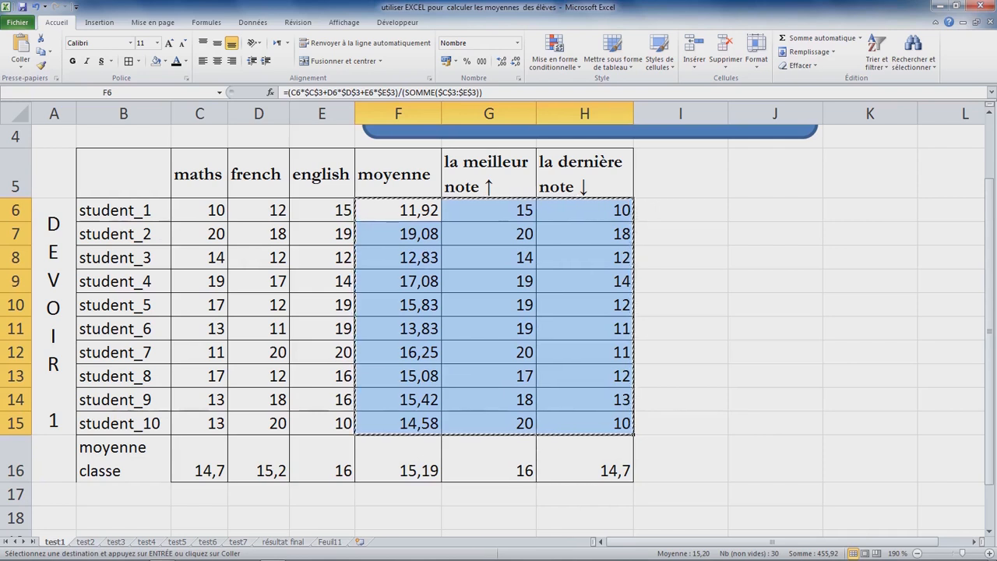
key("ctrl+Page_Down")
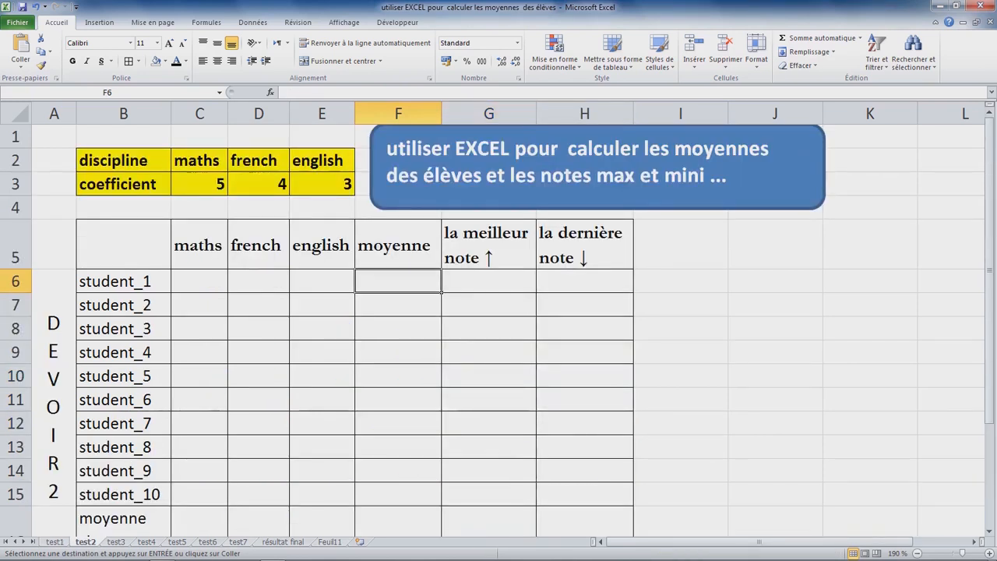
left_click(239, 541, "shift")
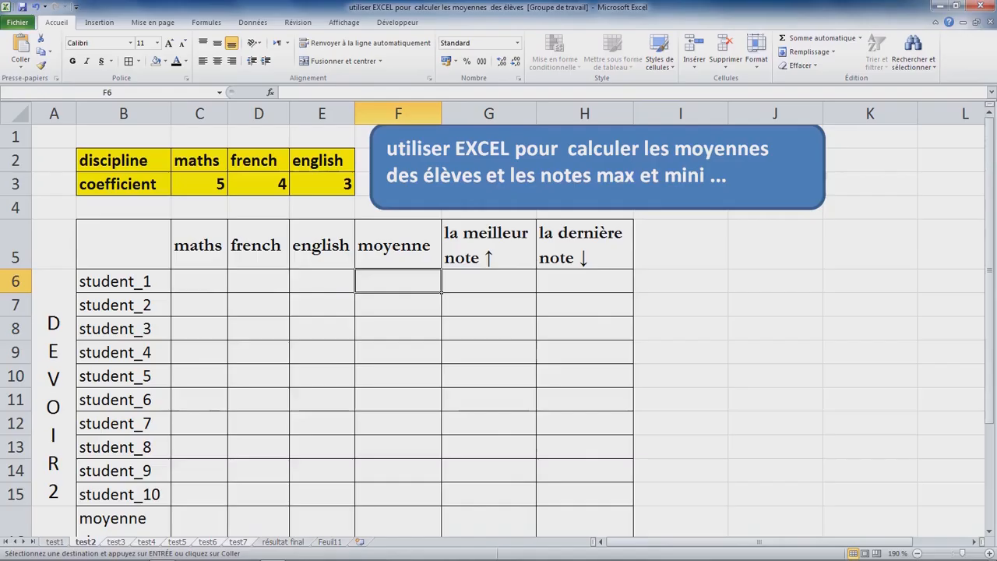
key("ctrl+v")
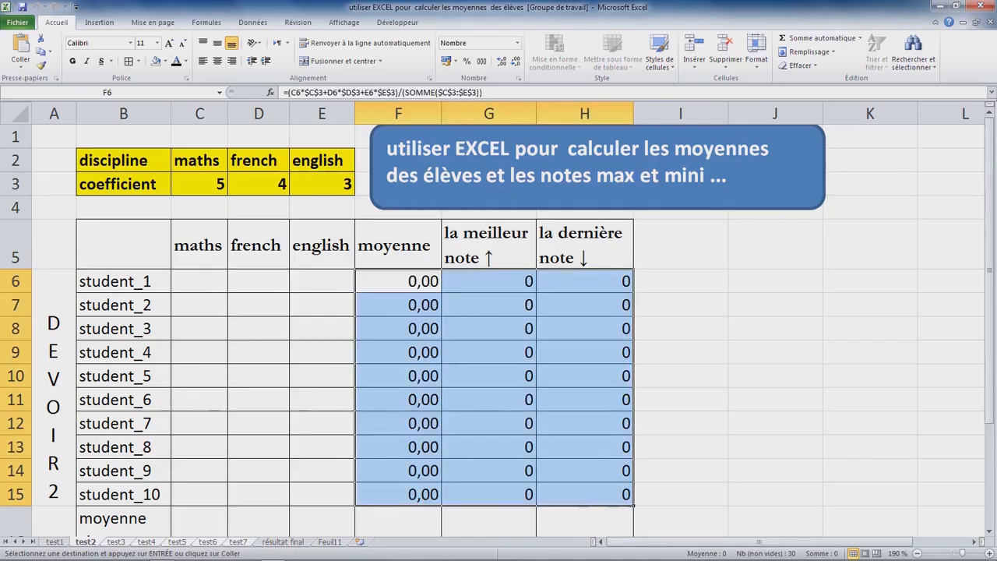
left_click(238, 541)
left_click(208, 541)
left_click(147, 541)
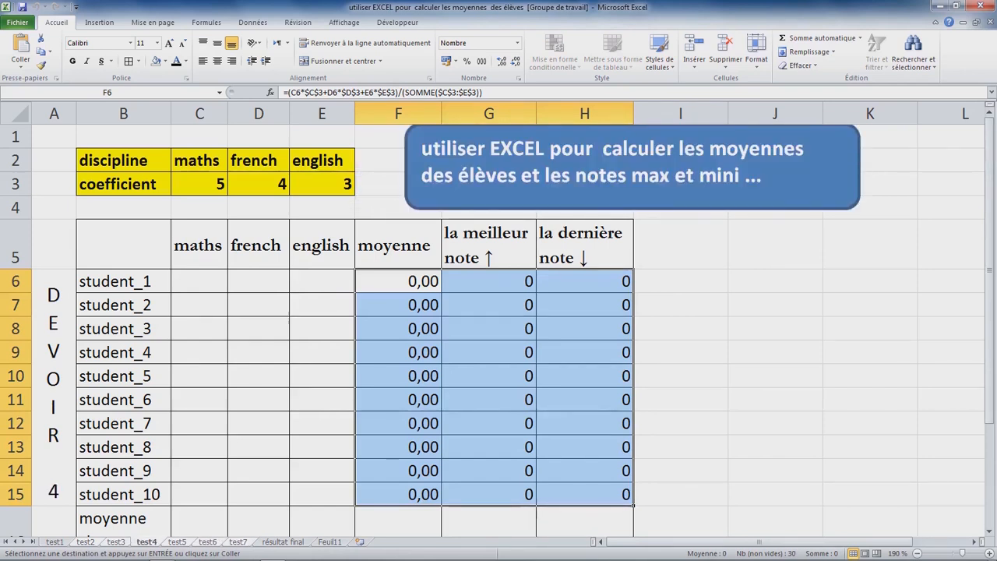
left_click(681, 244)
key("Escape")
Step: Try to enter =ALEA.ENTRE.BORNES(0;20) in C6 of the grouped test sheets
left_click_drag(200, 282, 322, 494)
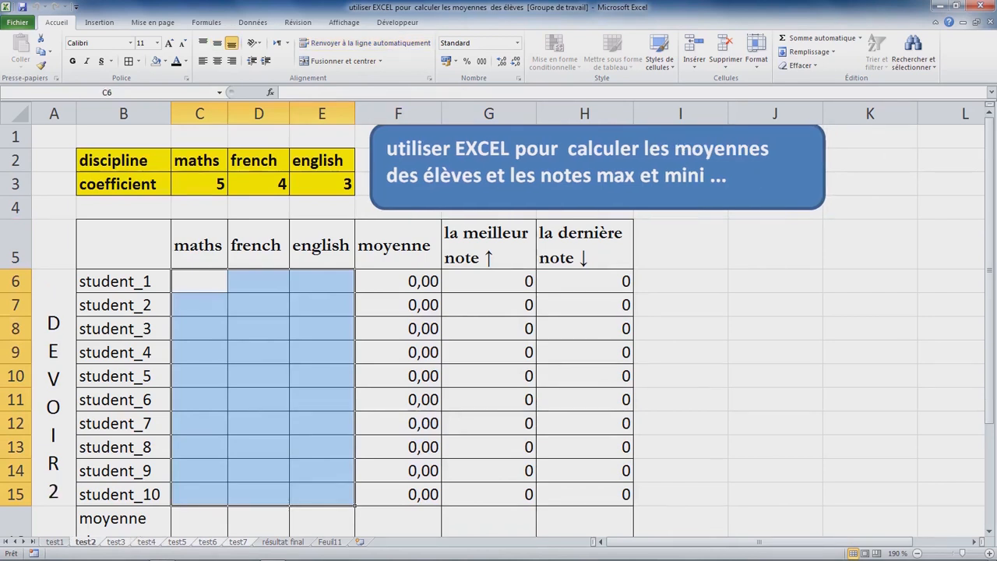
left_click(200, 281)
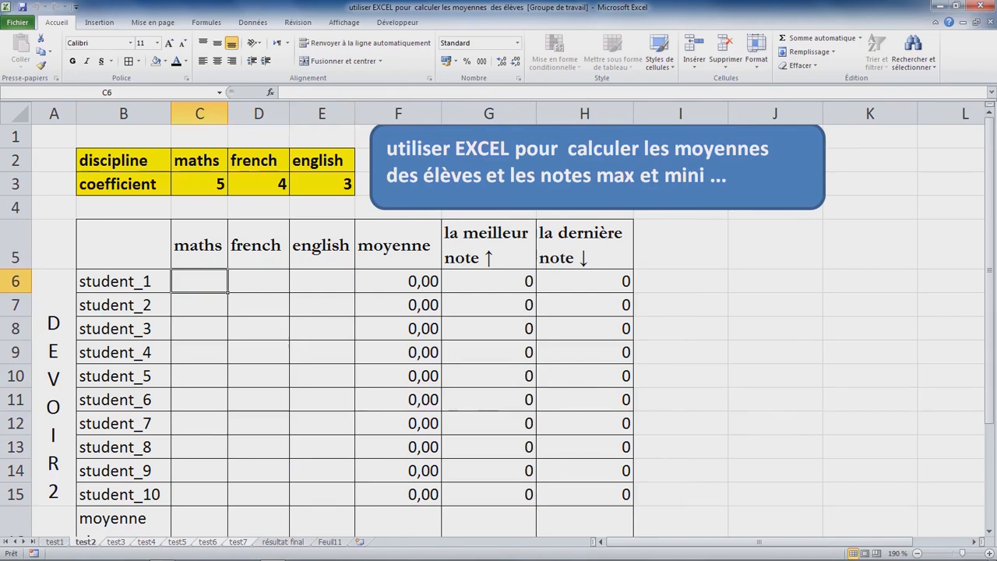
type("=alea")
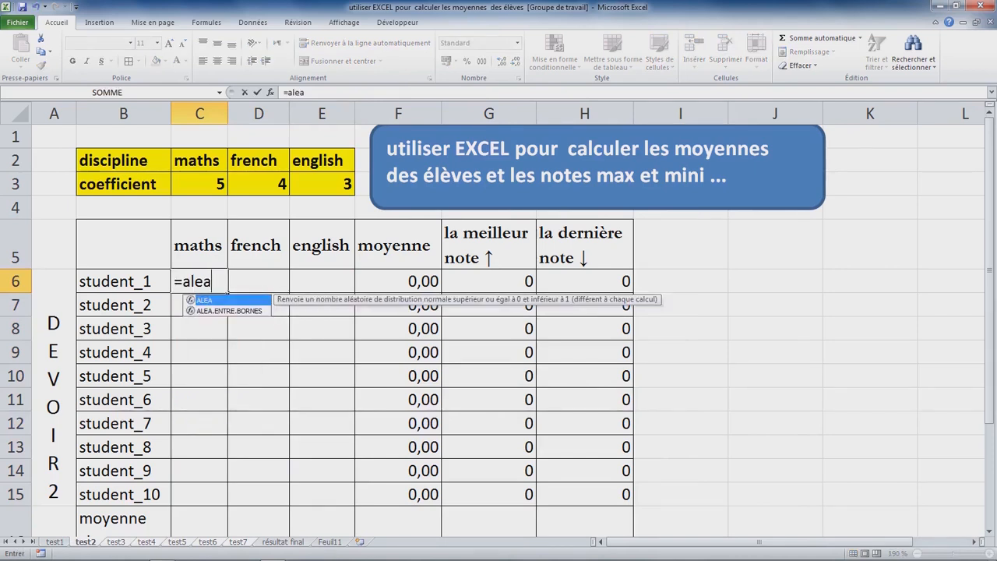
key("Down")
key("Tab")
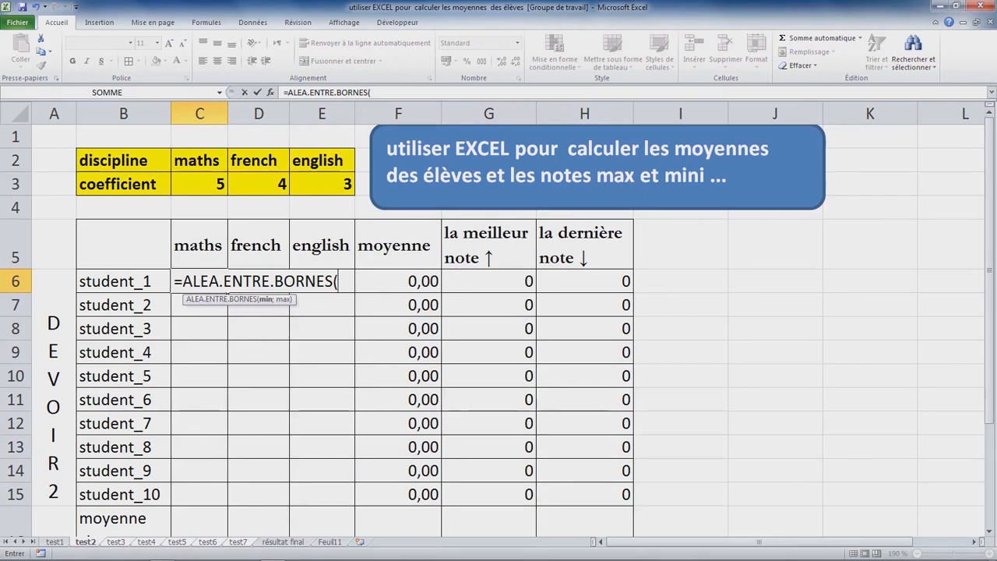
type("0;20")
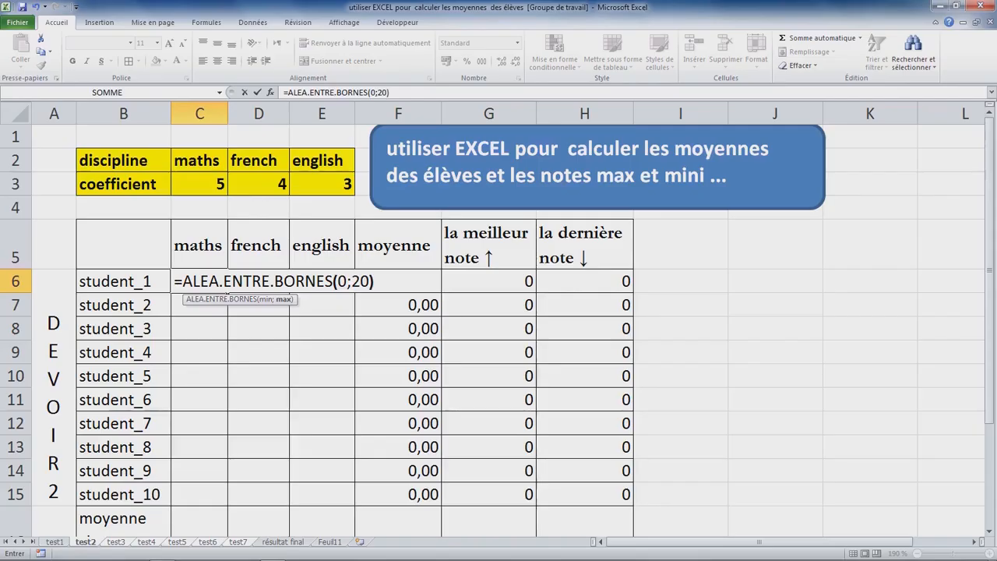
key("Return")
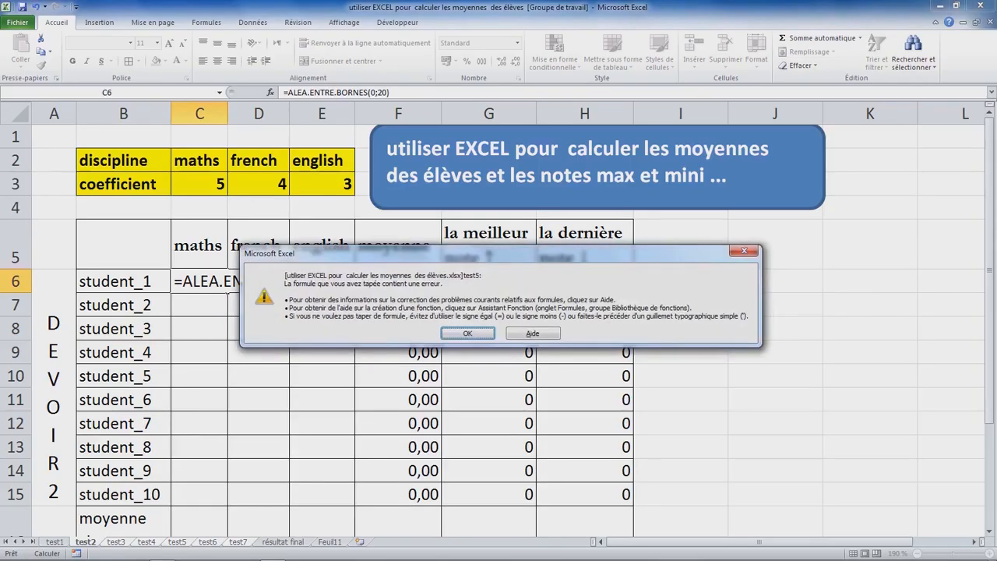
key("Return")
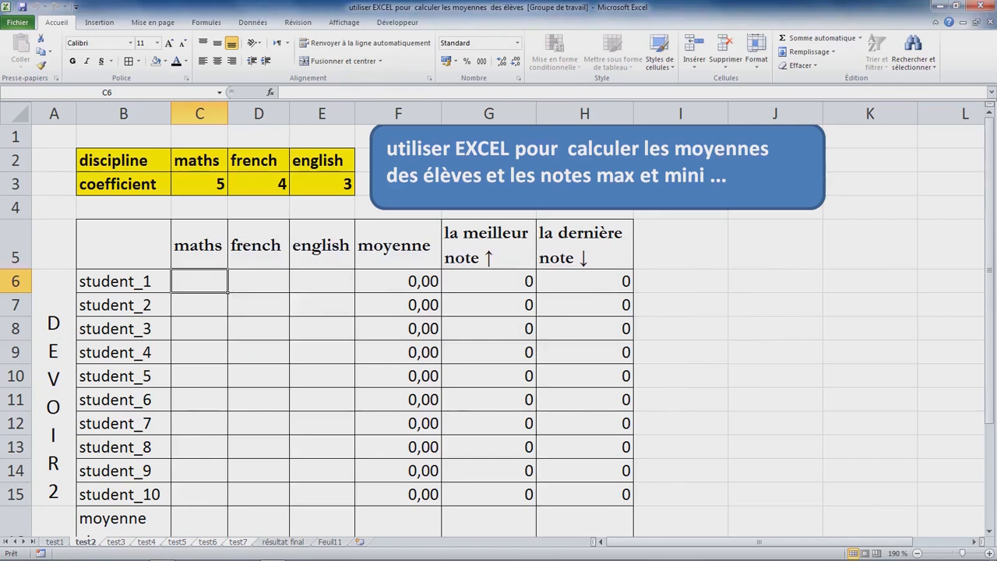
Step: Enter =ALEA.ENTRE.BORNES(0;20) in C6 of test2 as student_1's maths grade
key("BackSpace")
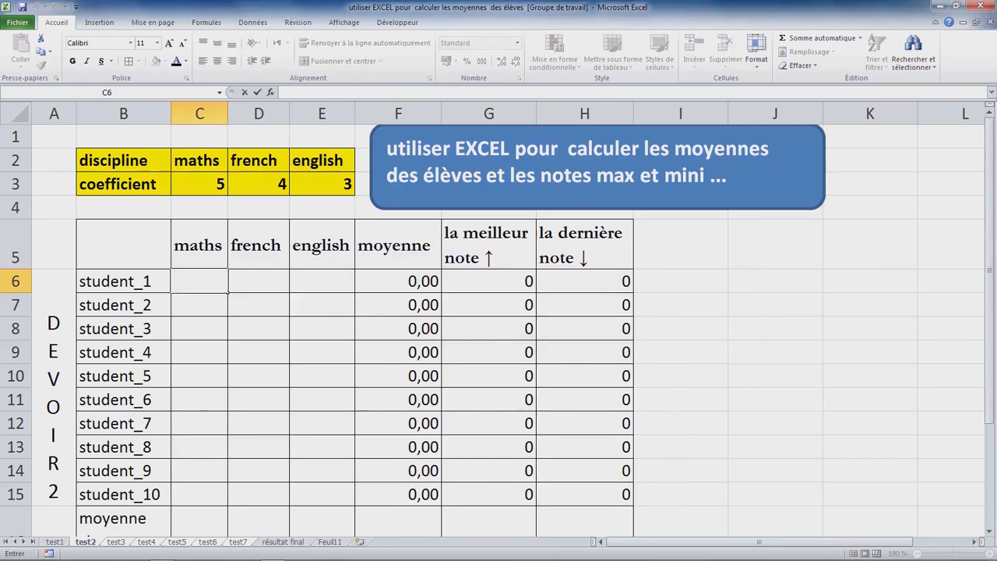
type("=alea")
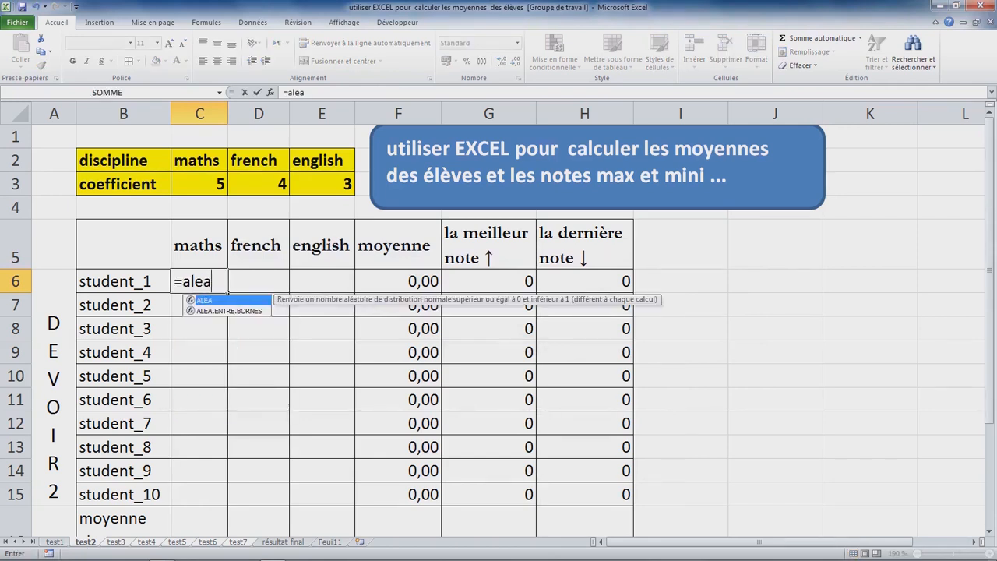
key("Down")
key("Tab")
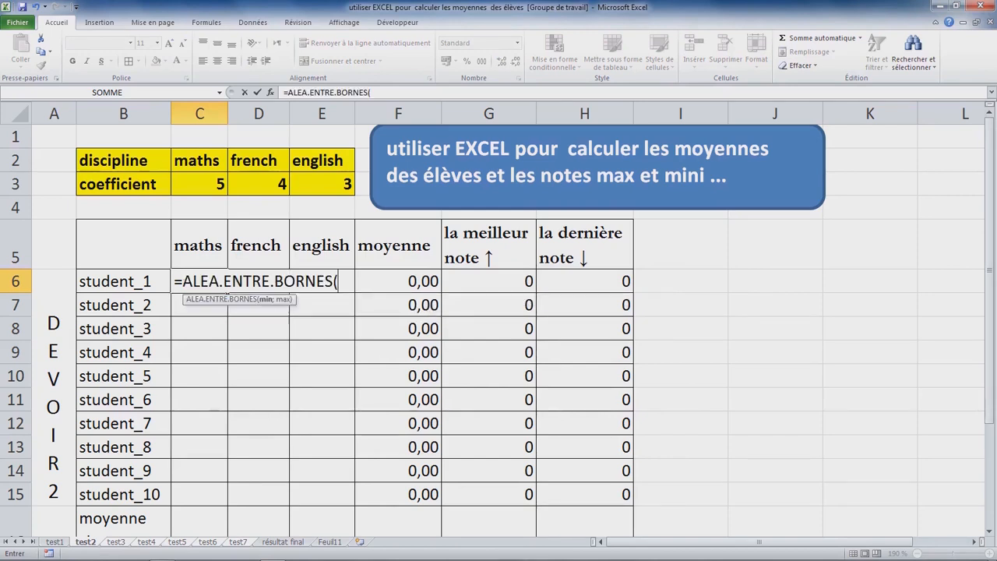
type("0;20)")
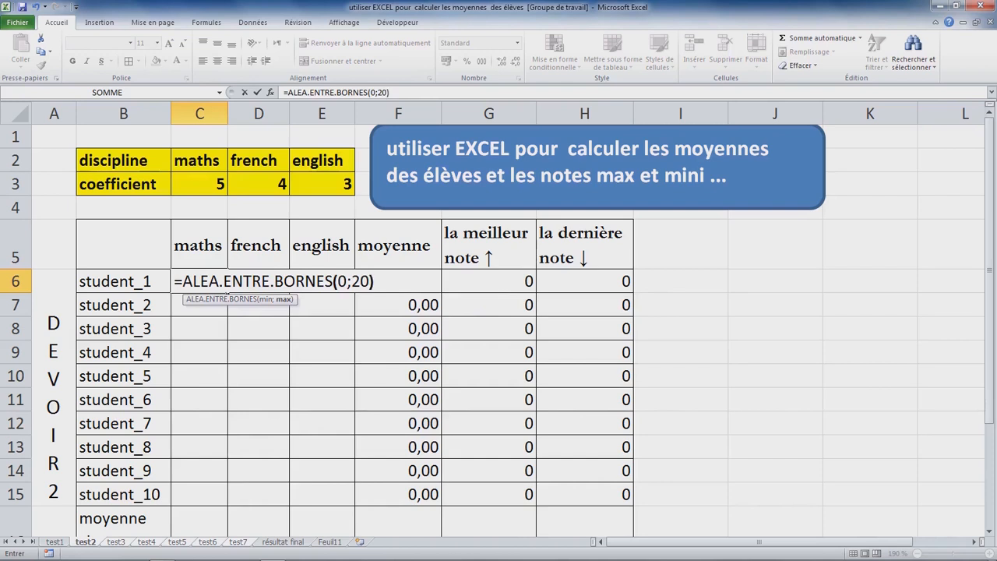
key("Return")
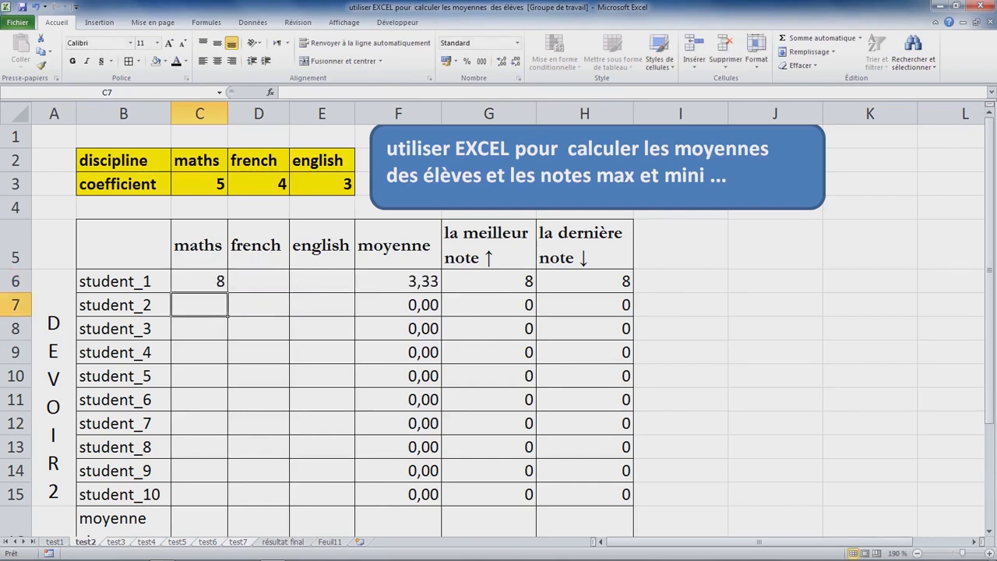
Step: Extend the random-grade formula from C6 across and down to fill C6:E15 on test2
left_click(199, 281)
left_click_drag(227, 292, 355, 506)
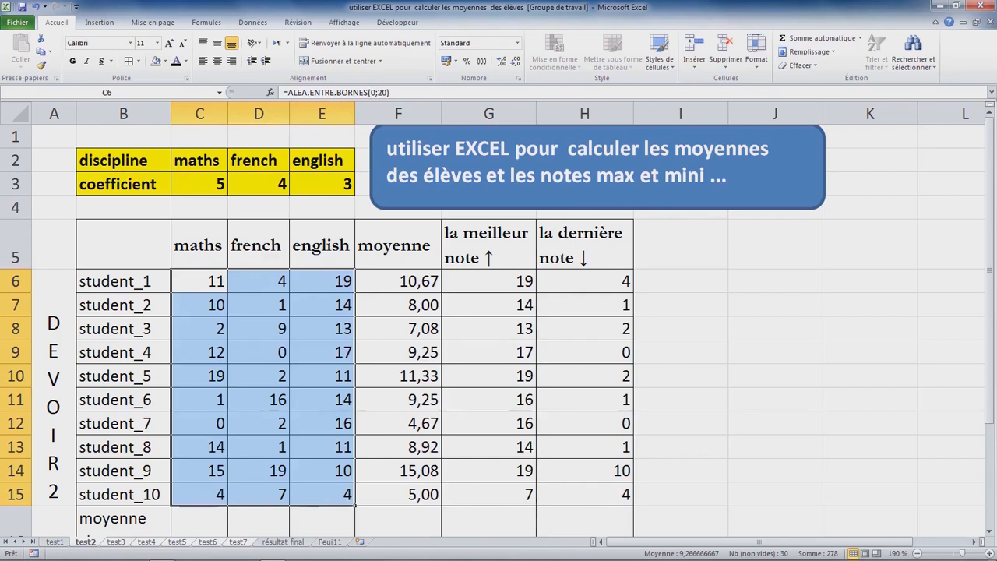
left_click(321, 399)
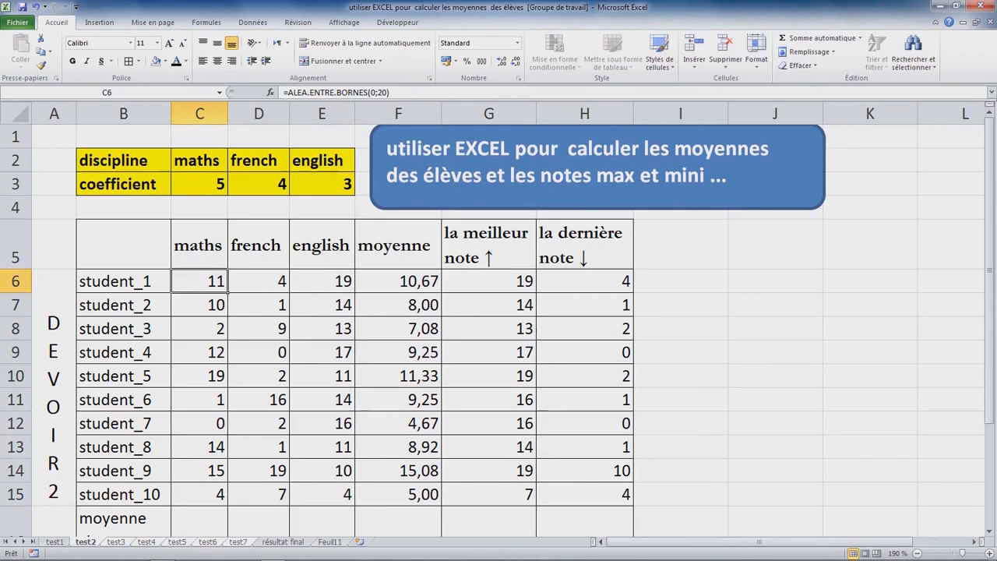
left_click(199, 329)
Step: Copy the random-grade formula in C6 of test2 and paste it into C6 of each sheet from test3 to test7
left_click(200, 281)
key("ctrl+c")
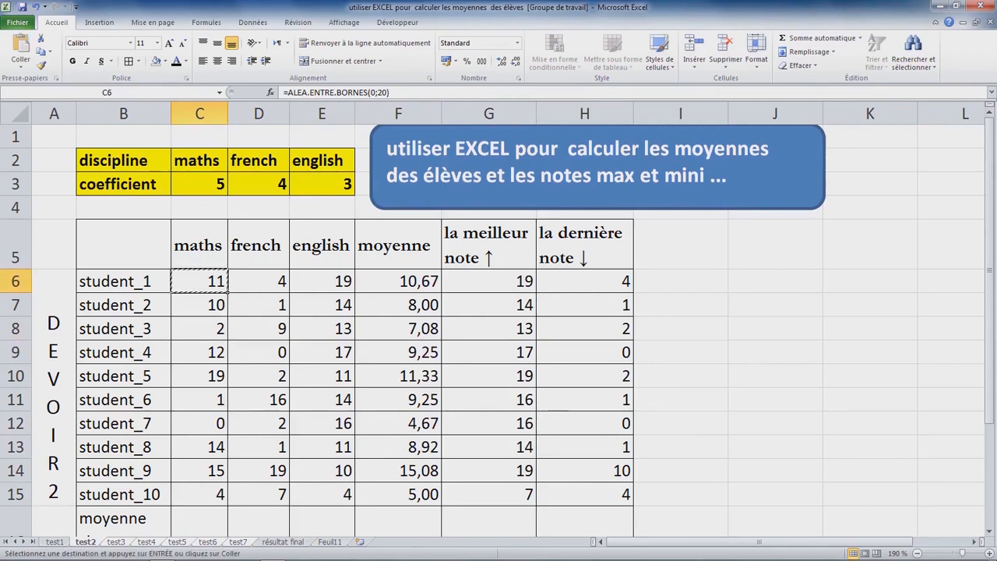
key("ctrl+Page_Down")
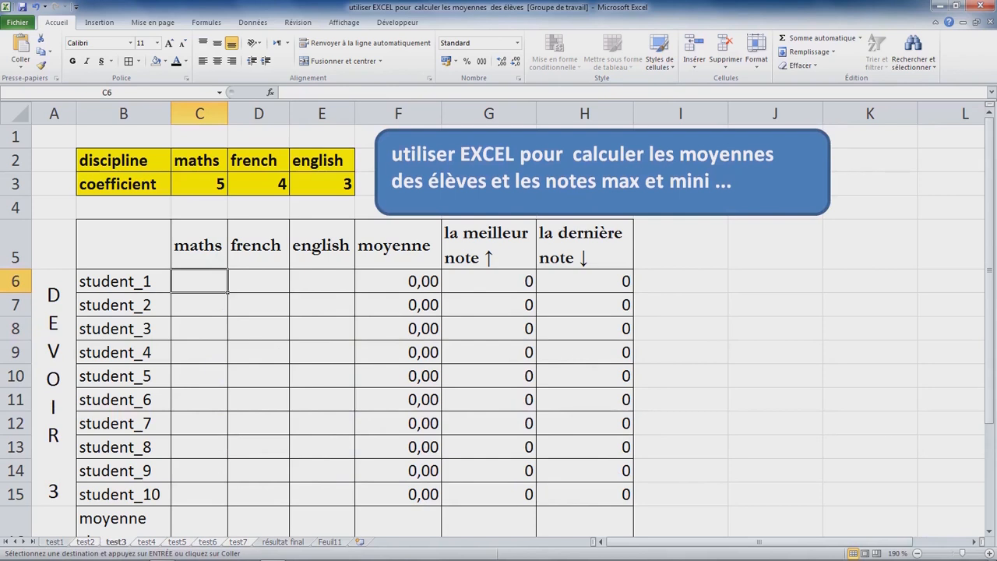
key("ctrl+v")
key("ctrl+Page_Down")
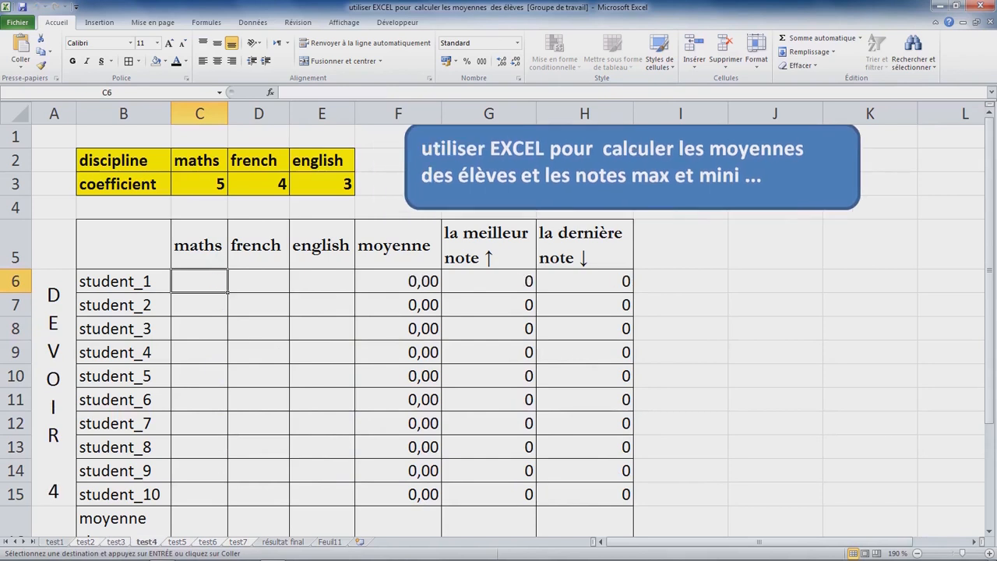
key("ctrl+v")
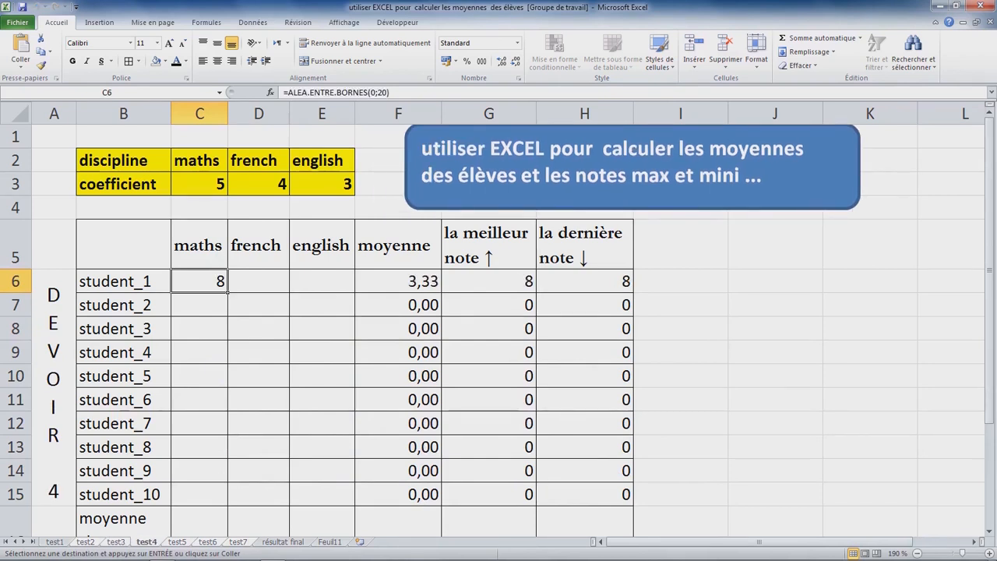
key("ctrl+Page_Down")
key("ctrl+v")
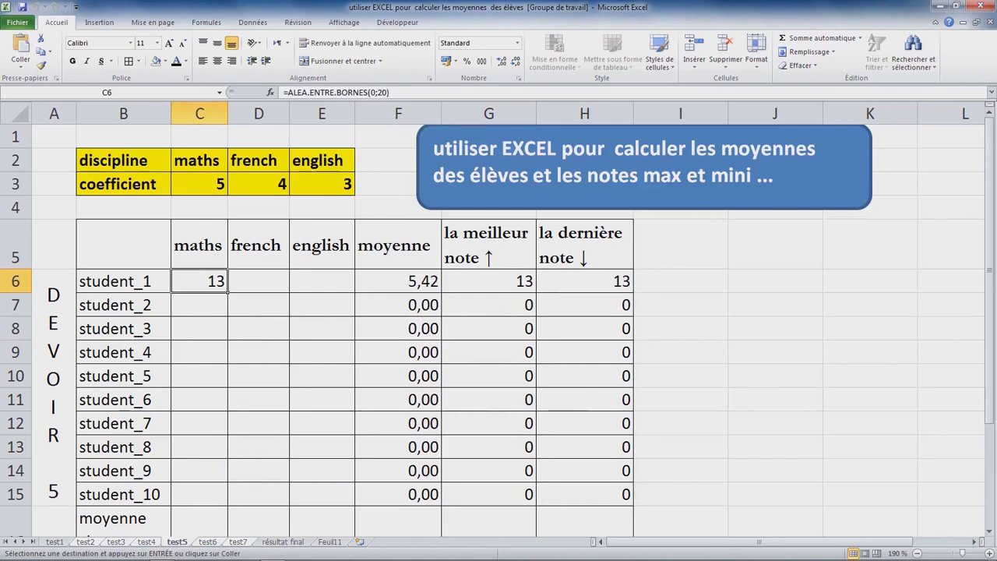
key("ctrl+Page_Down")
key("ctrl+v")
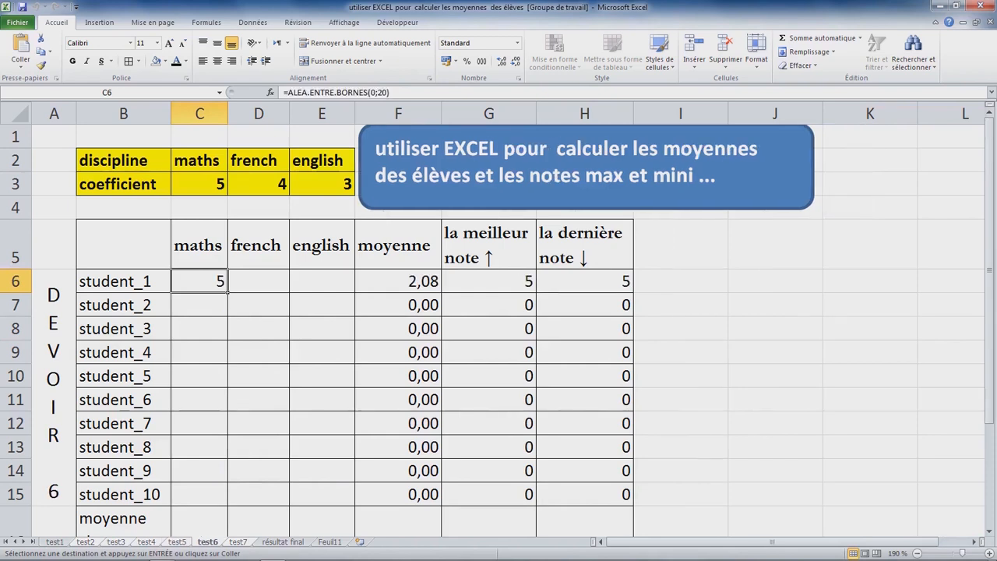
key("ctrl+Page_Down")
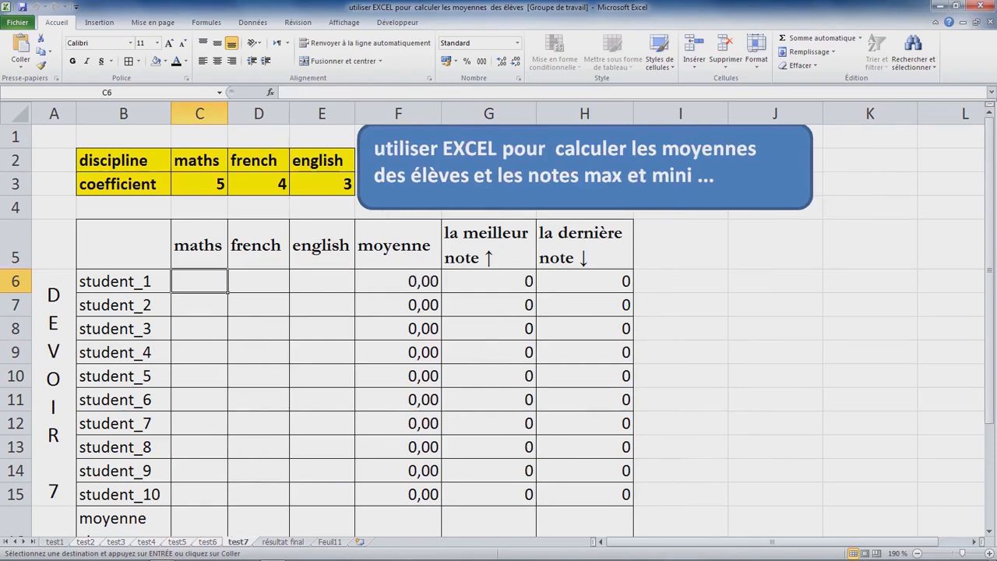
key("ctrl+v")
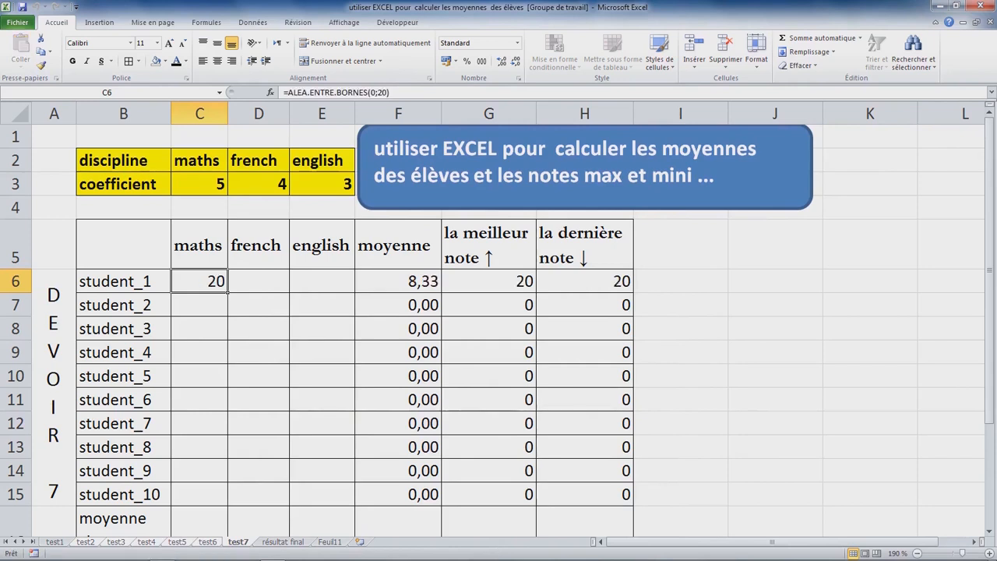
Step: Extend the random-grade formula from C6 across to column E and down to row 15 on test7
key("shift+Right")
key("shift+Right")
key("ctrl+v")
left_click_drag(354, 293, 354, 497)
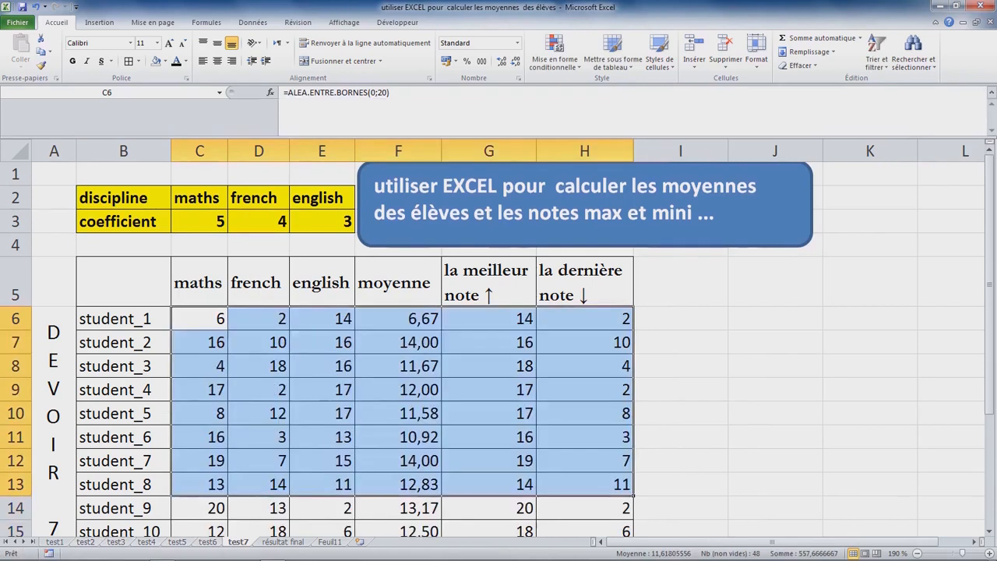